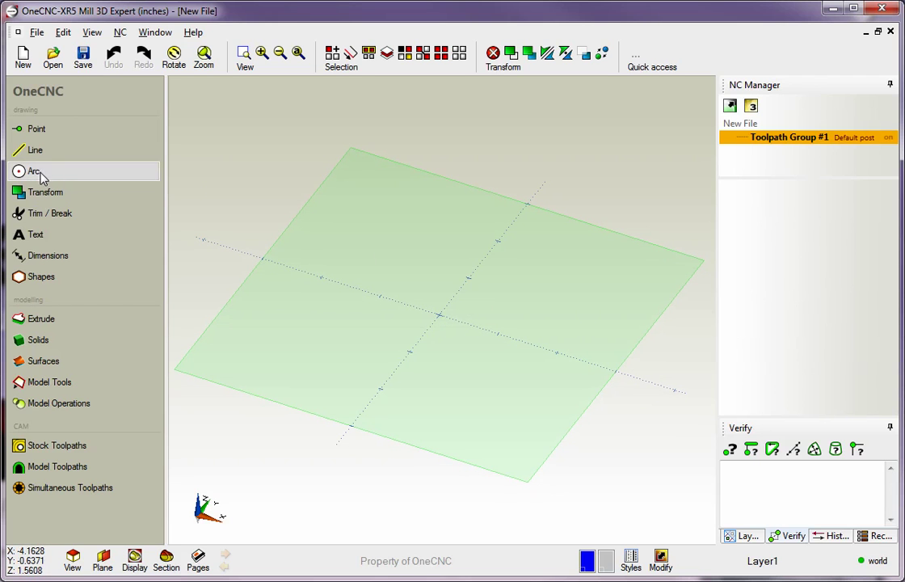
# Step: Place a 2-inch circle, then draw an L-shaped pair of connected lines on the plane's right
pyautogui.click(41, 177)
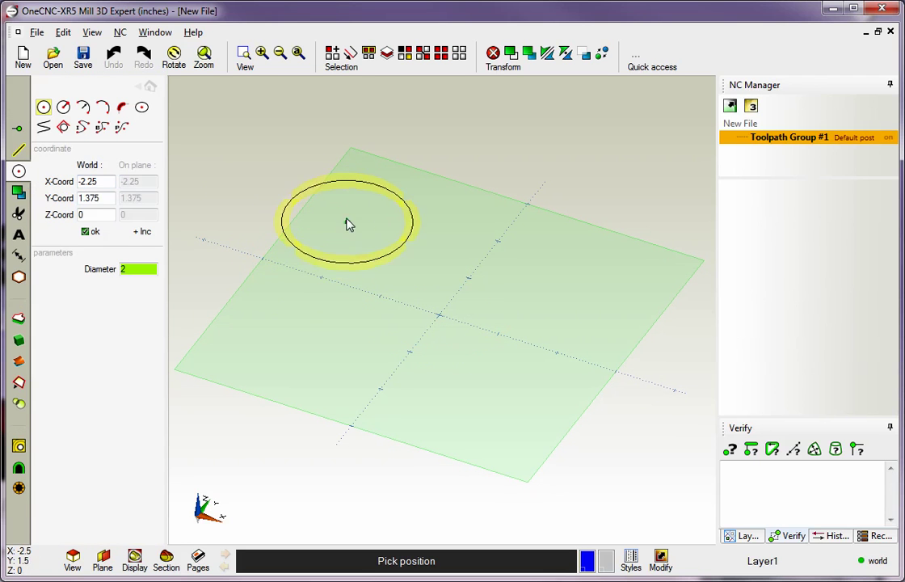
pyautogui.click(355, 213)
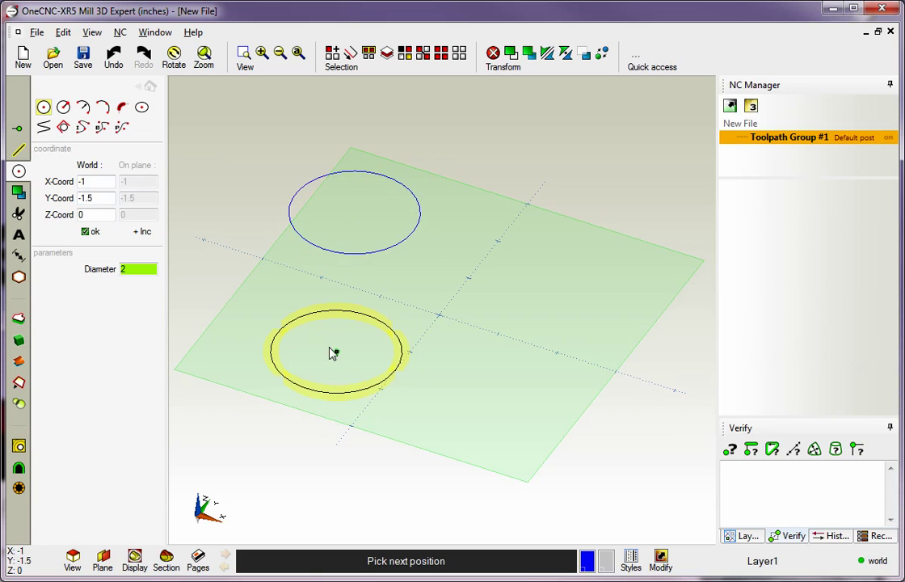
pyautogui.click(19, 150)
pyautogui.click(502, 260)
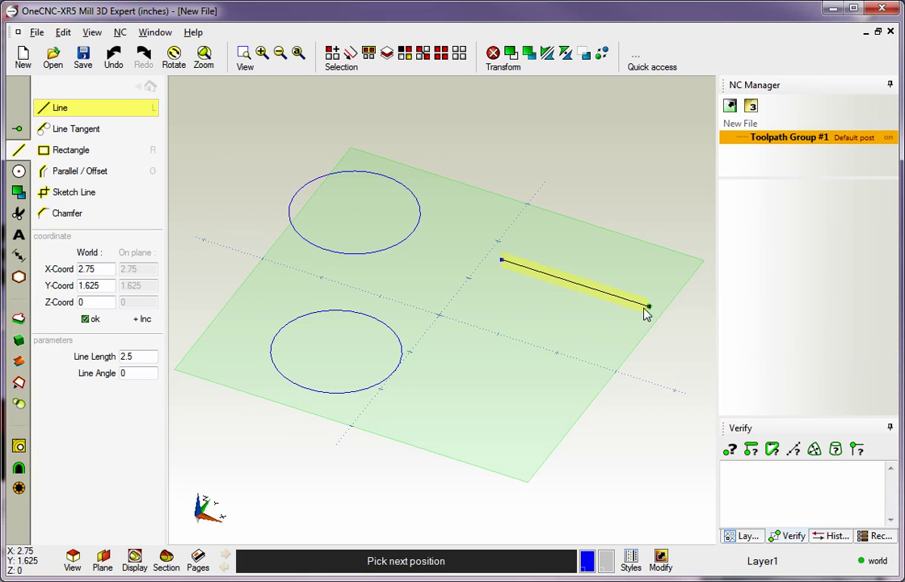
pyautogui.click(648, 308)
pyautogui.click(620, 344)
pyautogui.rightClick(623, 352)
# Step: Draw a separate slanted line near the lower edge, then switch to Top view
pyautogui.click(571, 428)
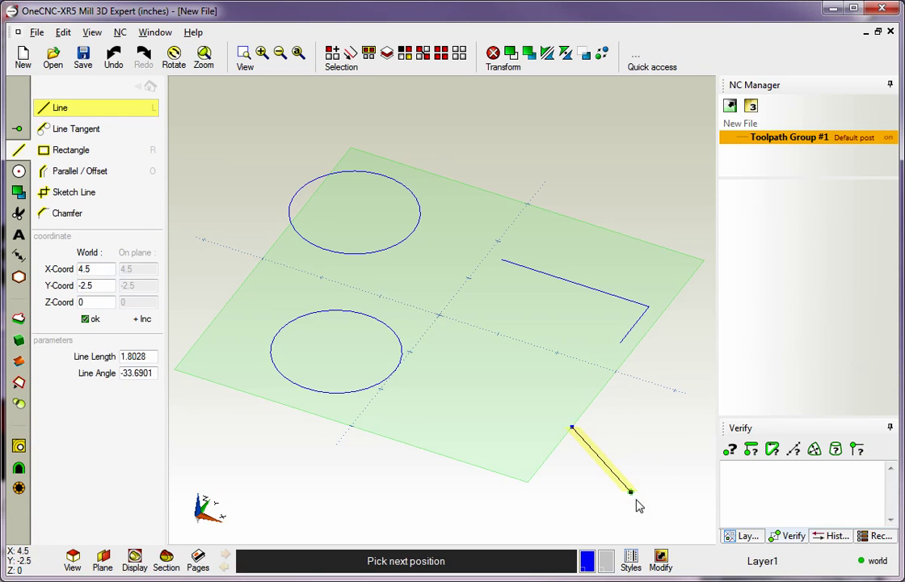
pyautogui.click(631, 491)
pyautogui.rightClick(623, 460)
pyautogui.rightClick(489, 331)
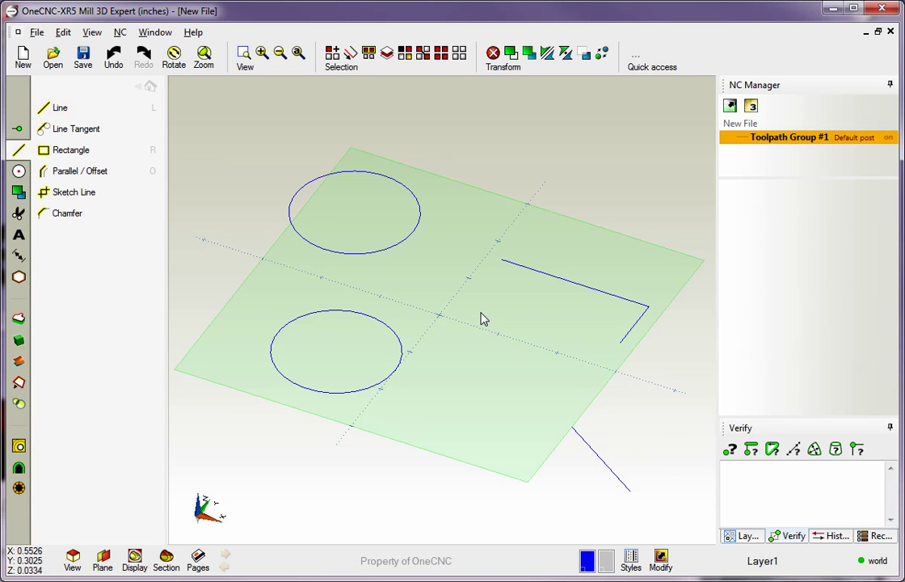
pyautogui.rightClick(481, 319)
pyautogui.click(484, 241)
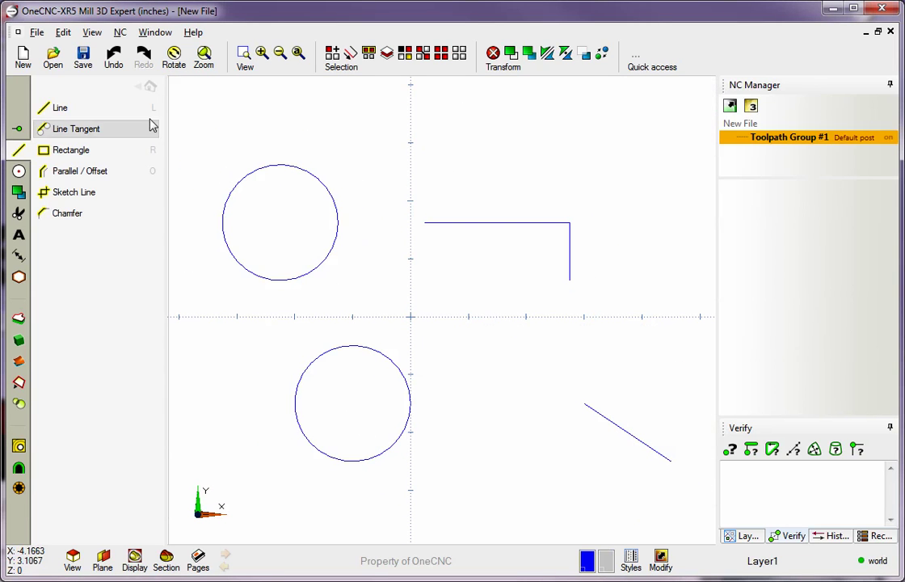
# Step: Browse the Transform tools, then return to the main tool list
pyautogui.click(150, 85)
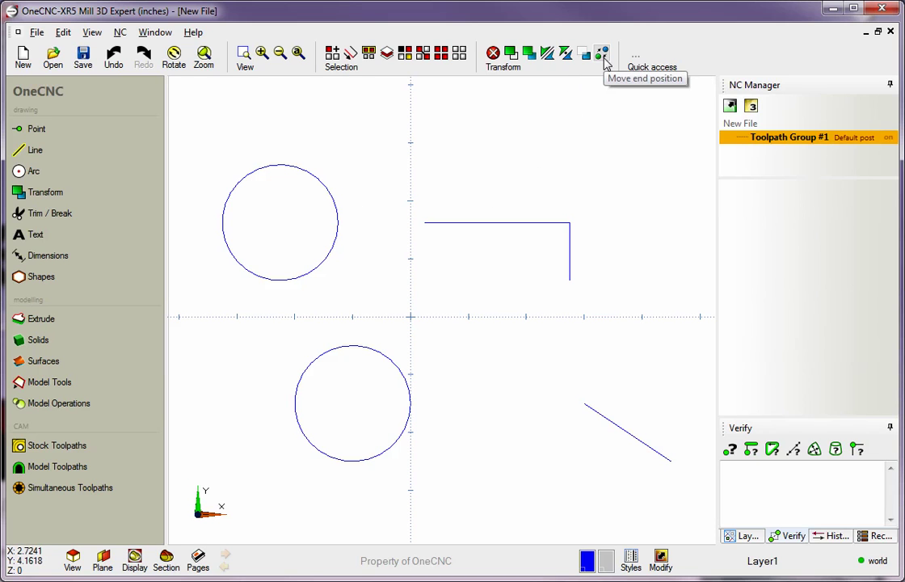
pyautogui.click(46, 194)
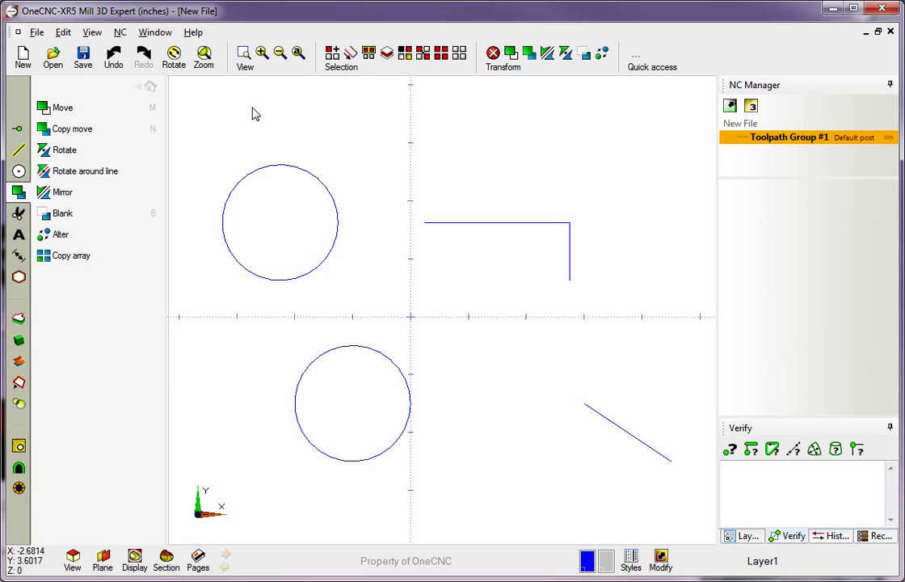
pyautogui.click(150, 87)
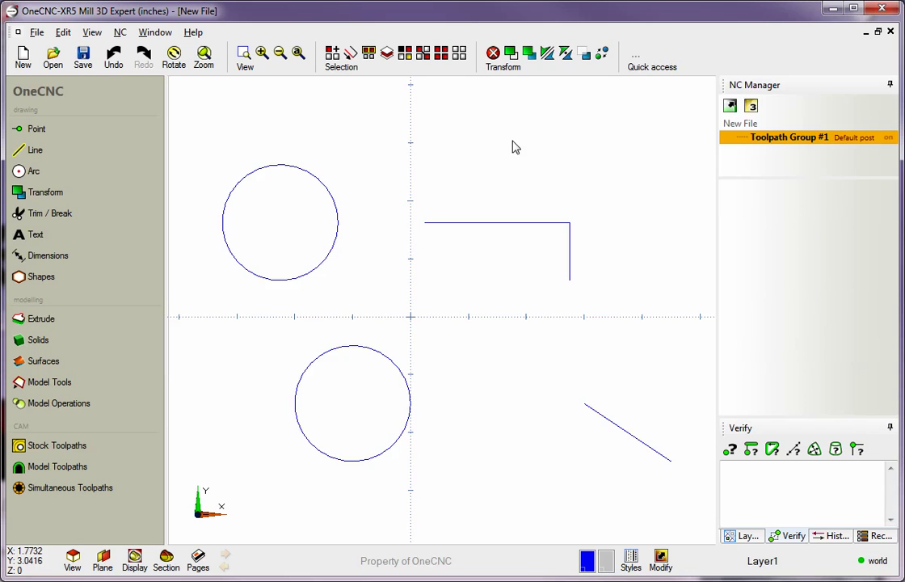
# Step: With Alter, reposition the slanted line's endpoints, finally snapping its upper end to the origin
pyautogui.click(602, 55)
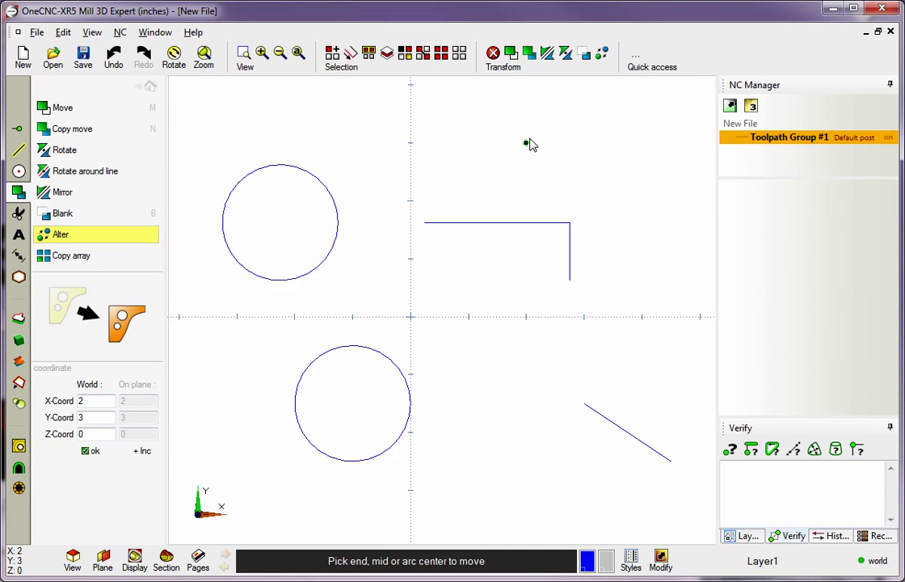
pyautogui.click(584, 403)
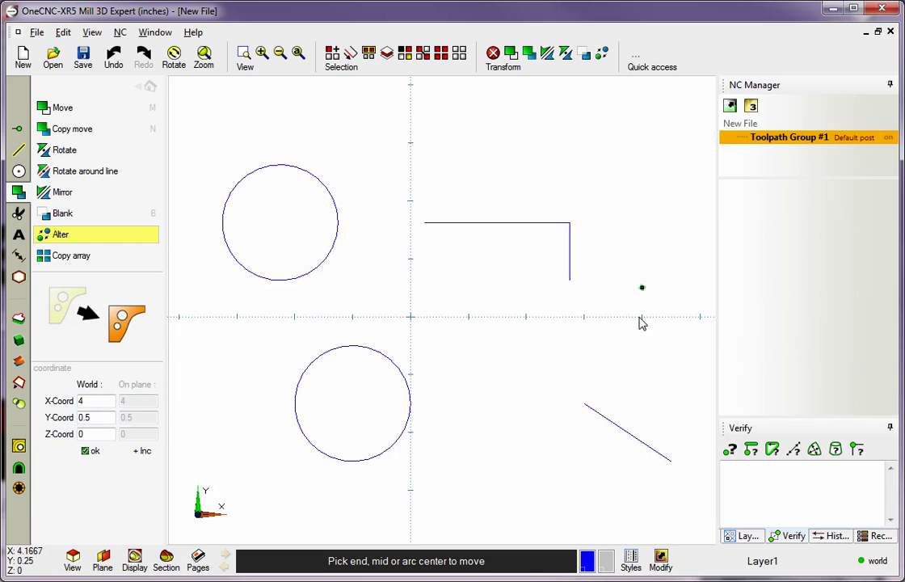
pyautogui.click(586, 403)
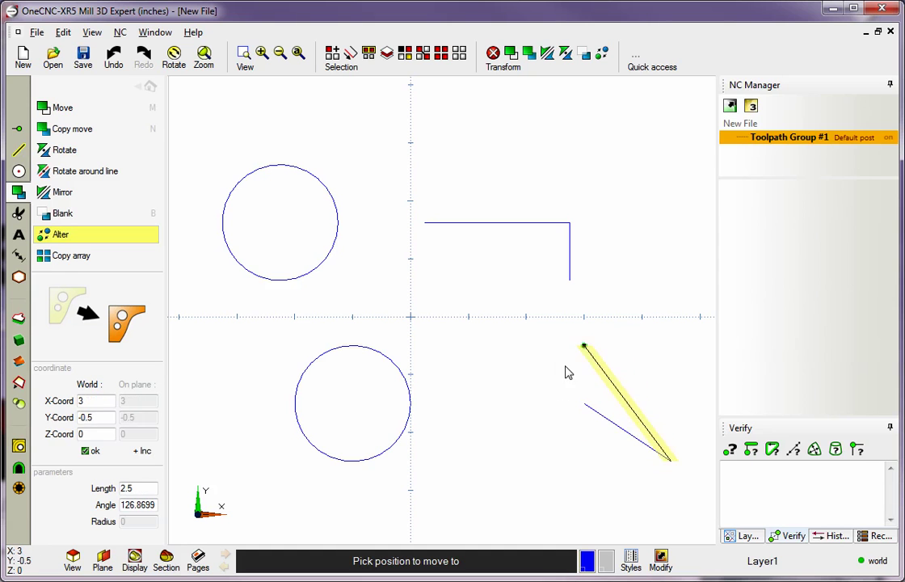
pyautogui.click(569, 282)
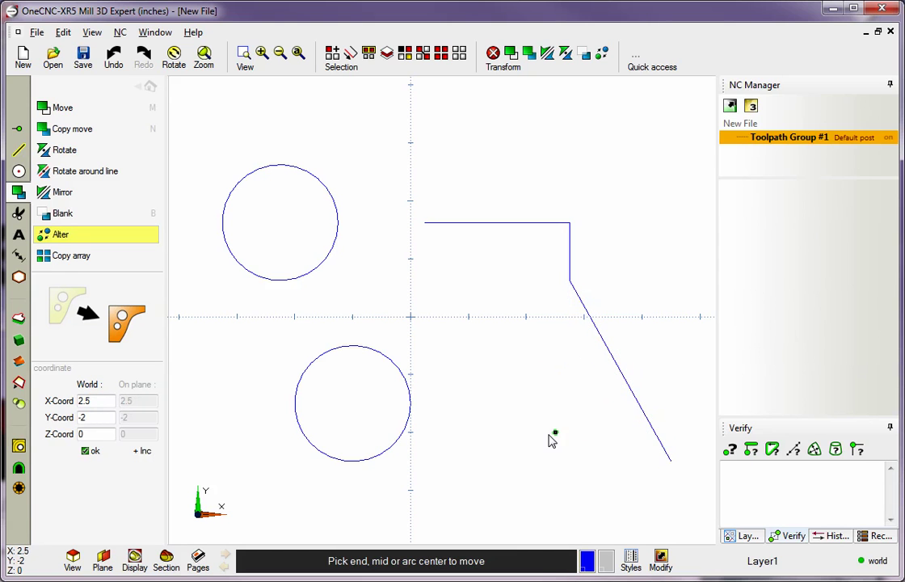
pyautogui.click(572, 286)
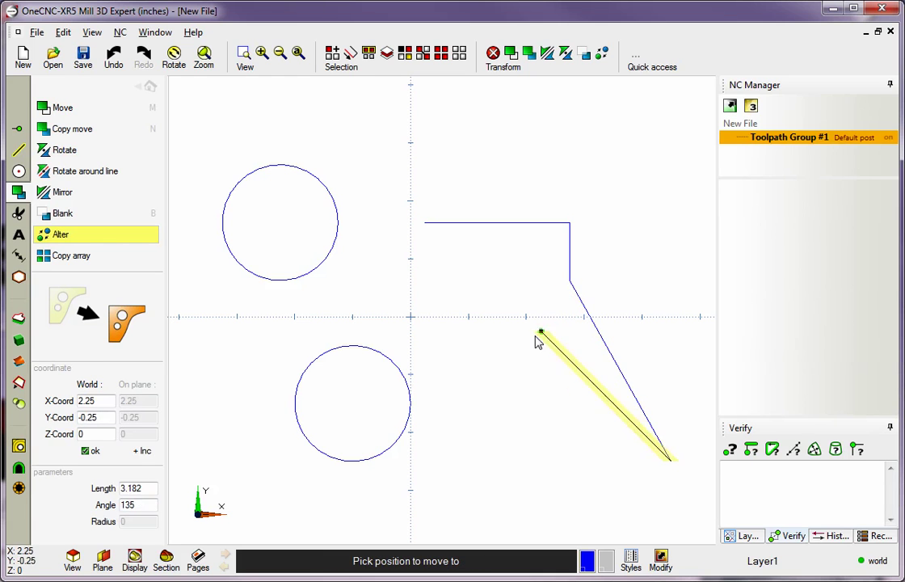
pyautogui.click(356, 414)
pyautogui.click(360, 411)
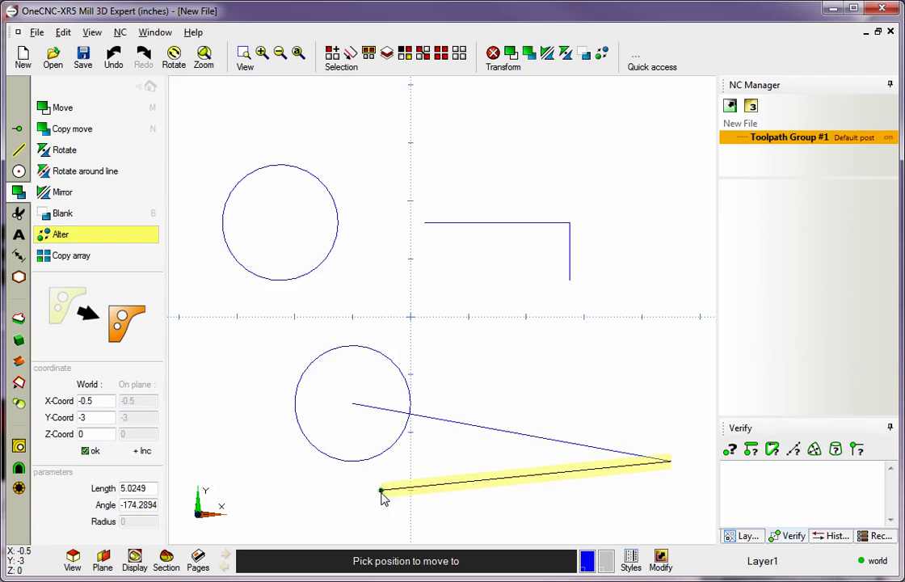
pyautogui.click(353, 470)
pyautogui.click(374, 471)
pyautogui.click(414, 321)
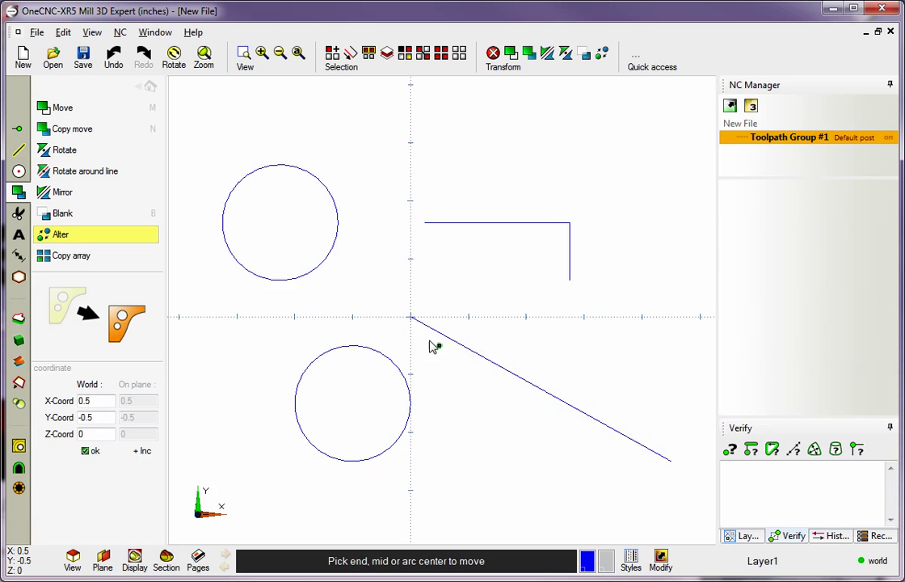
pyautogui.click(413, 321)
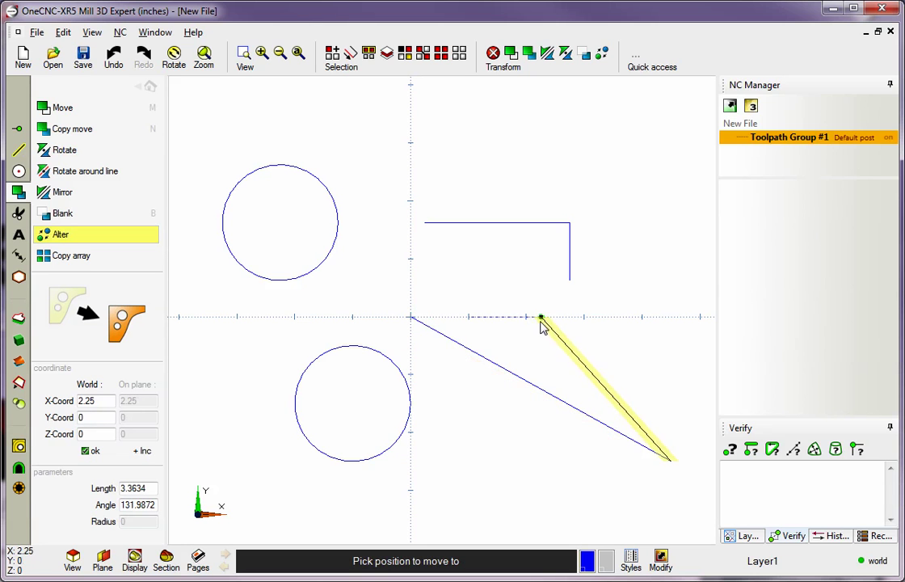
# Step: Fix the slanted line's upper end at X 1, Y 1 and join its lower end to the vertical line's bottom
pyautogui.press('Escape')
pyautogui.click(540, 372)
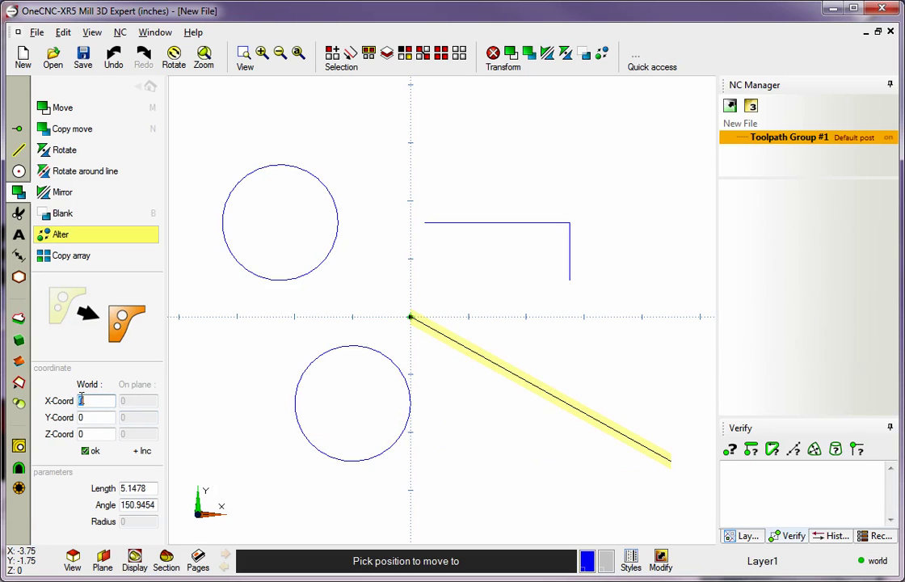
pyautogui.write('1')
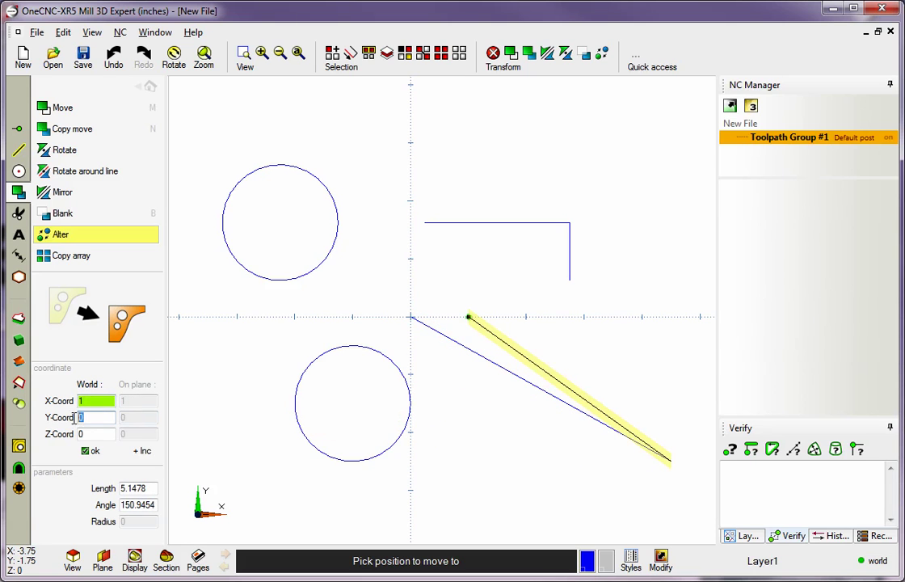
pyautogui.write('1')
pyautogui.click(89, 451)
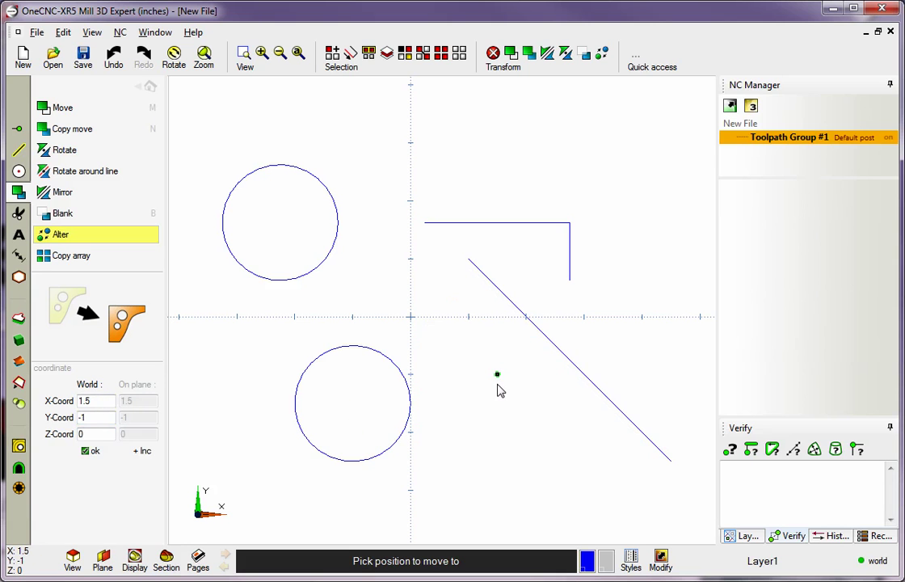
pyautogui.click(675, 469)
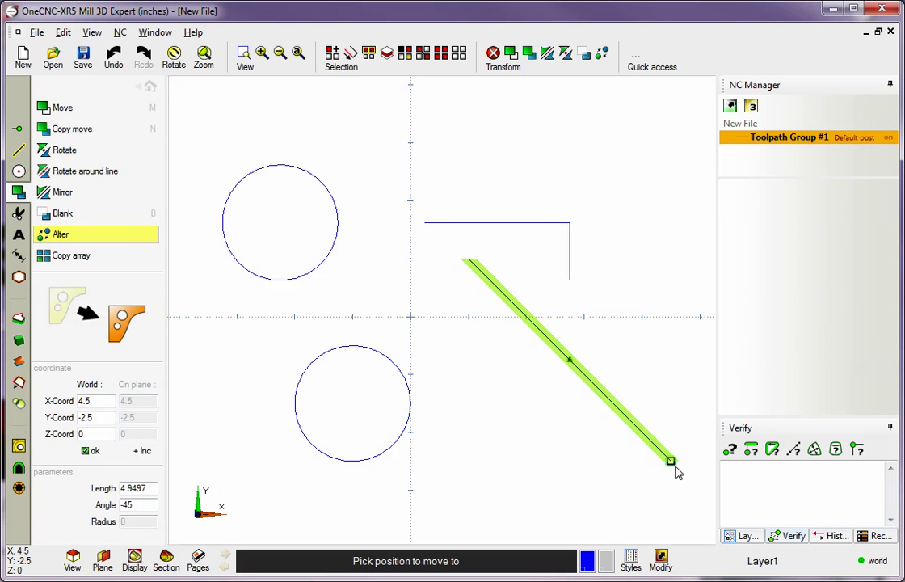
pyautogui.click(569, 281)
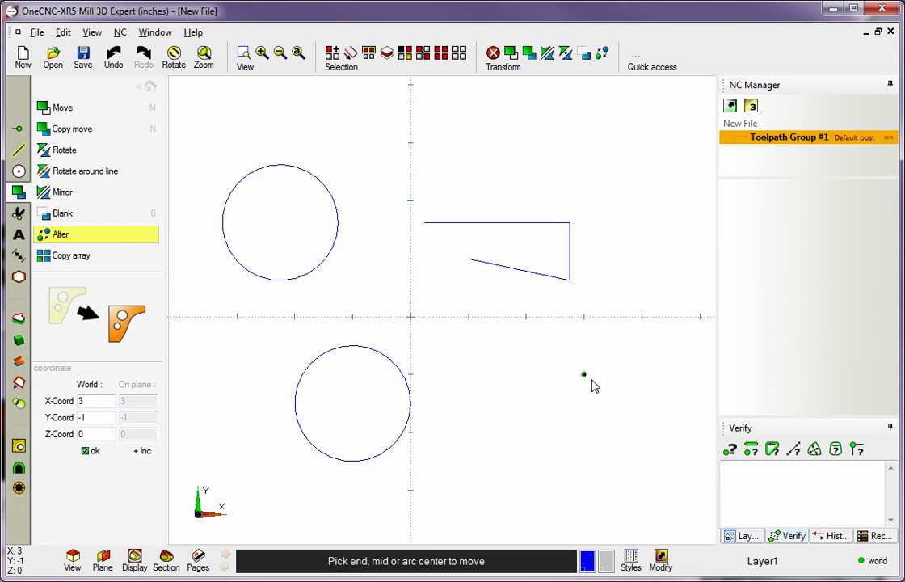
# Step: Drag the left circle so its centre sits on the origin
pyautogui.scroll(-1, 588, 401)
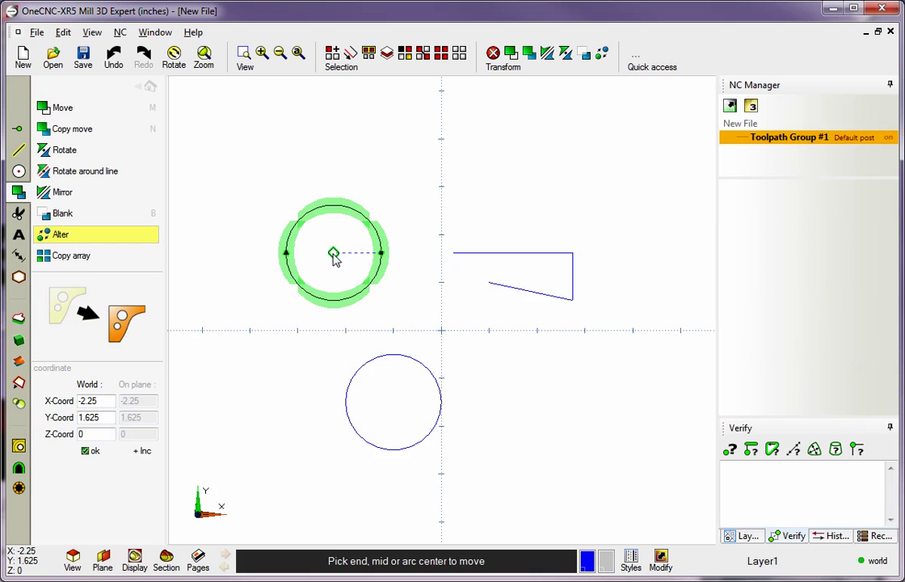
pyautogui.click(334, 253)
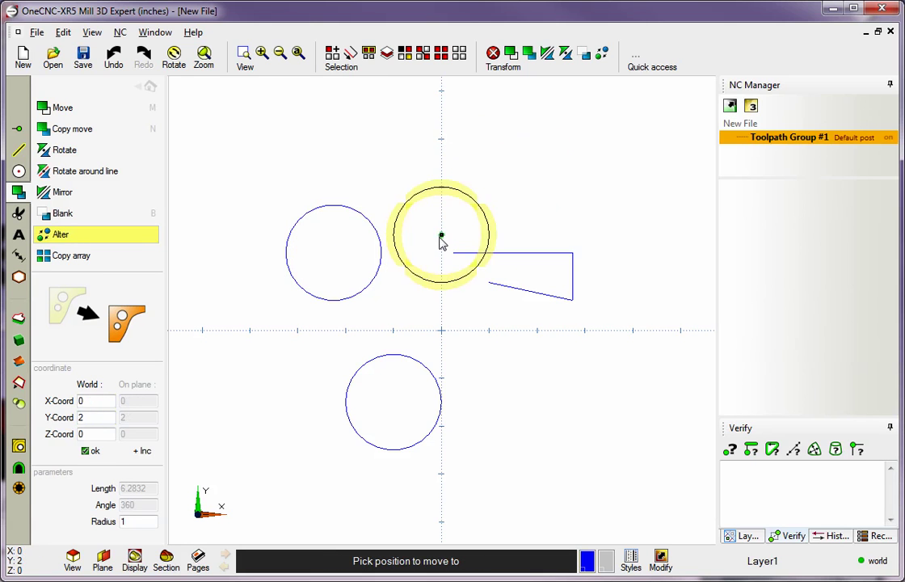
pyautogui.click(441, 175)
pyautogui.click(447, 177)
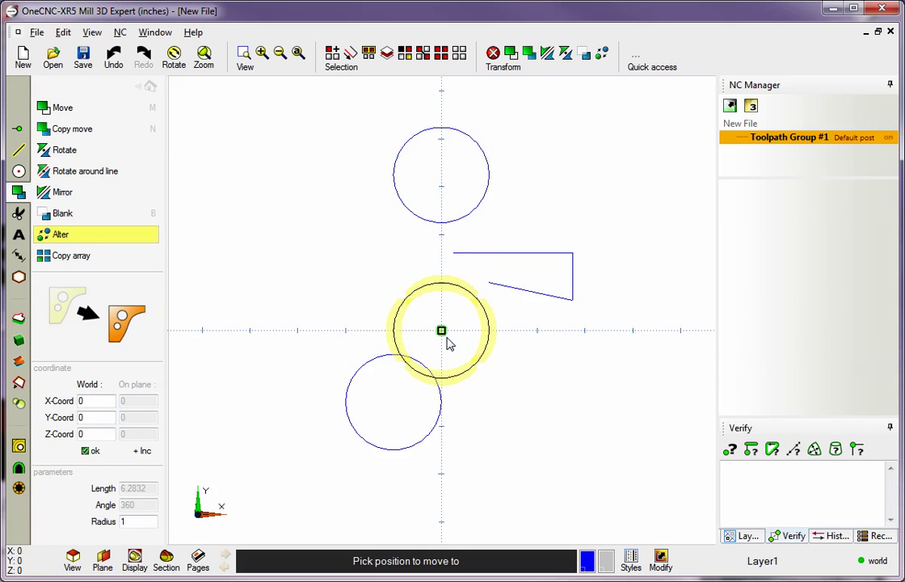
pyautogui.click(443, 332)
# Step: Move that circle's centre to X -3, Y -3 by entering the coordinates
pyautogui.click(443, 335)
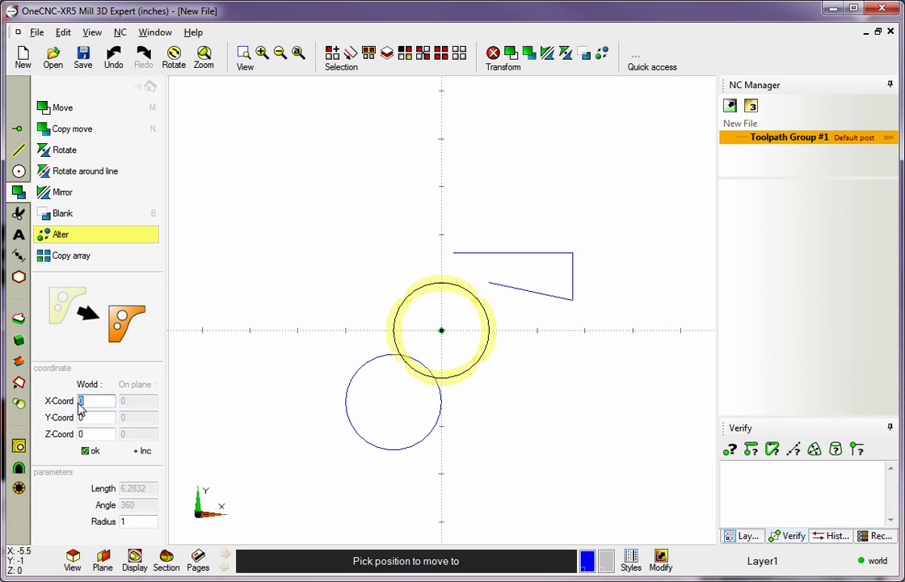
pyautogui.write('-3')
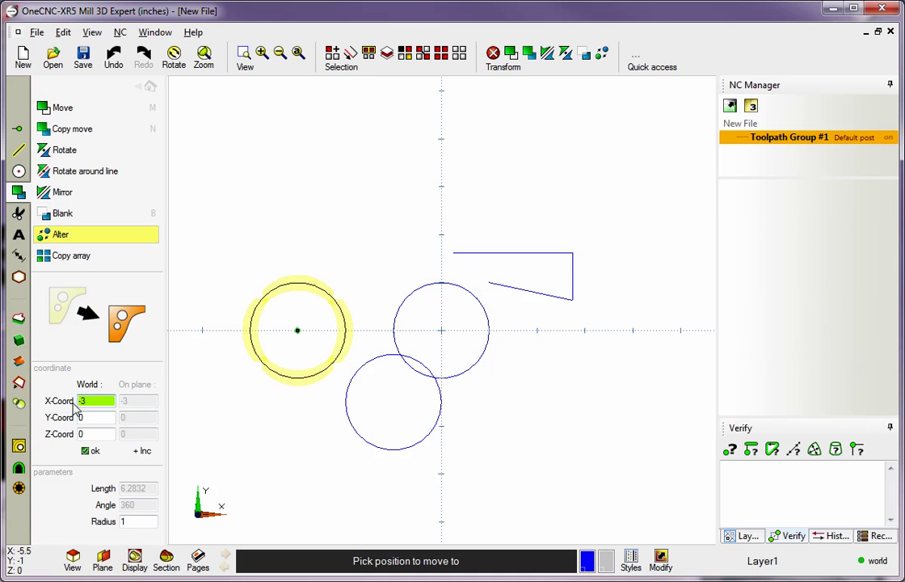
pyautogui.press('Tab')
pyautogui.write('3')
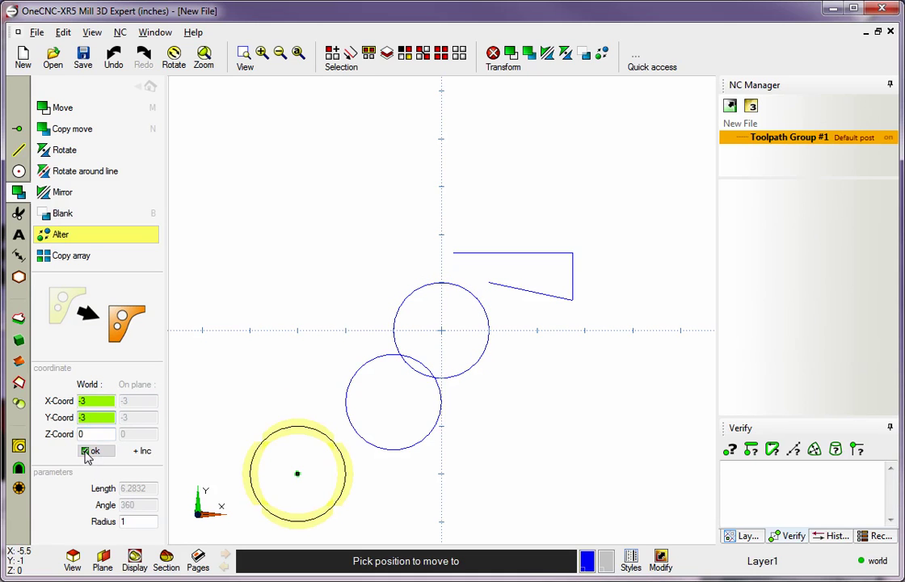
pyautogui.click(87, 453)
pyautogui.moveTo(279, 408); pyautogui.dragTo(315, 279, button='middle')
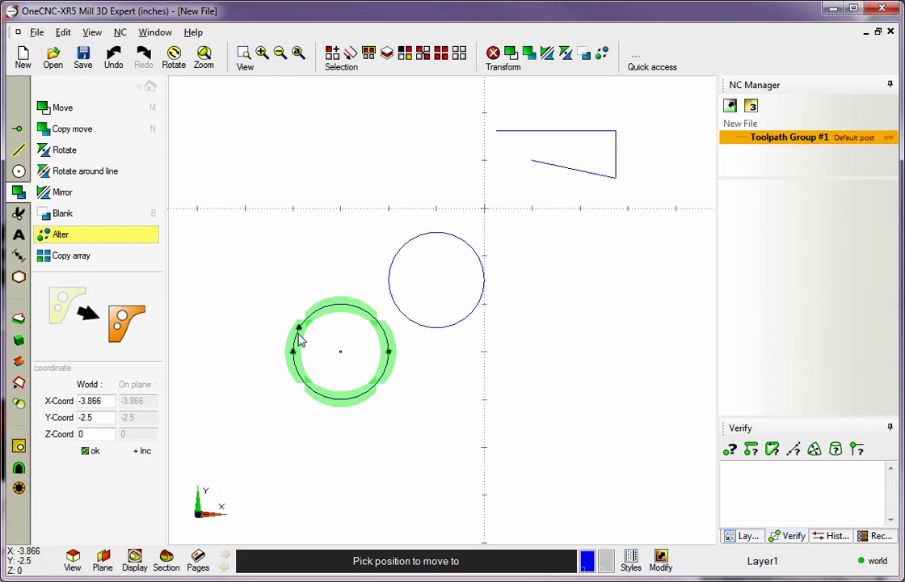
# Step: Resize the lower-left circle by dragging its edge, shrinking it to radius 0.75
pyautogui.click(298, 338)
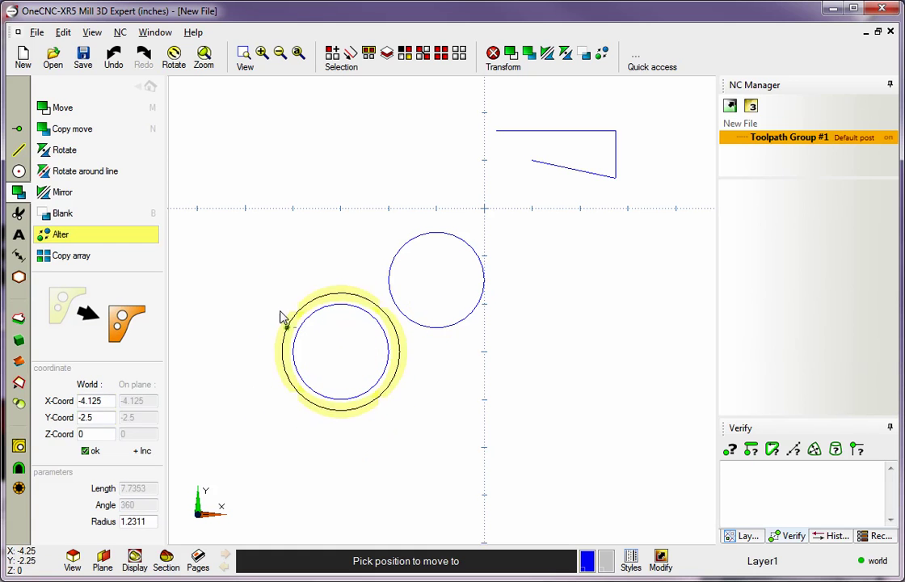
pyautogui.click(272, 305)
pyautogui.click(280, 297)
pyautogui.click(304, 350)
# Step: Move the other circle up and to the left and drag it smaller
pyautogui.click(380, 252)
pyautogui.click(288, 220)
pyautogui.click(324, 257)
pyautogui.click(364, 285)
pyautogui.click(318, 250)
# Step: Set that circle's radius to exactly 0.75 and finish altering
pyautogui.click(321, 248)
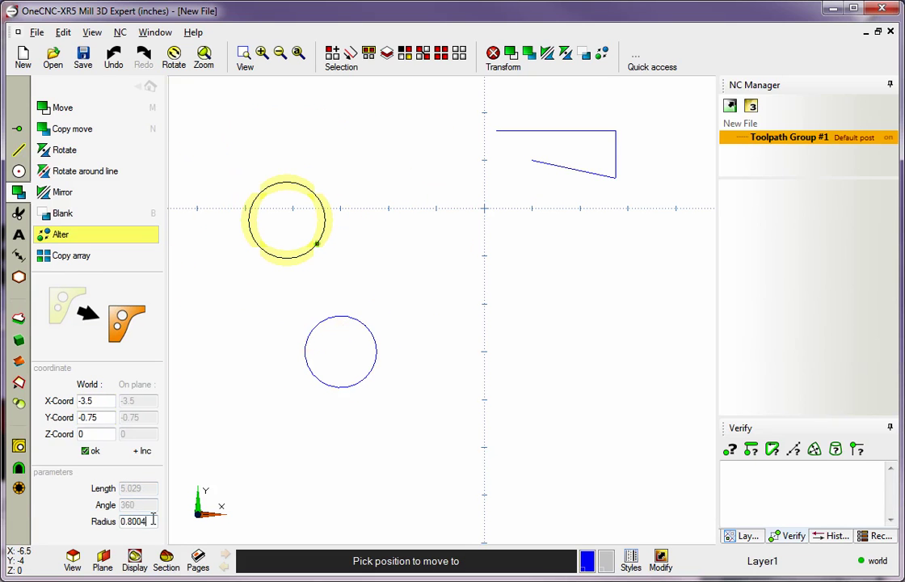
pyautogui.moveTo(146, 519); pyautogui.dragTo(106, 522)
pyautogui.write('.75')
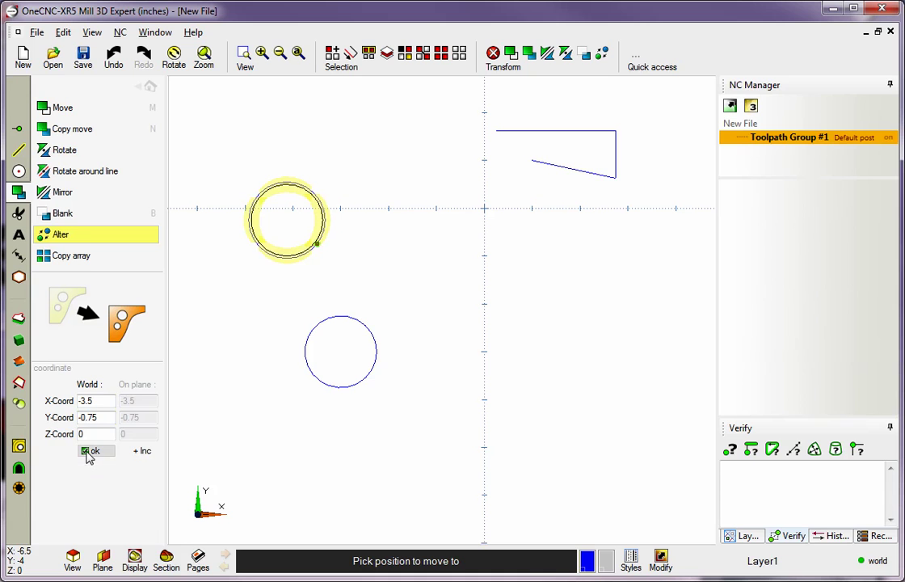
pyautogui.click(89, 452)
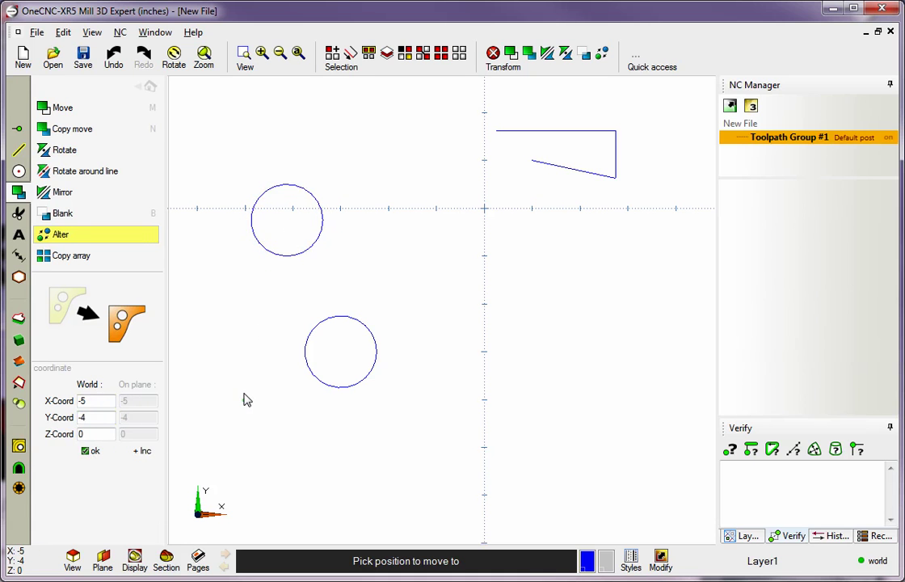
pyautogui.rightClick(406, 305)
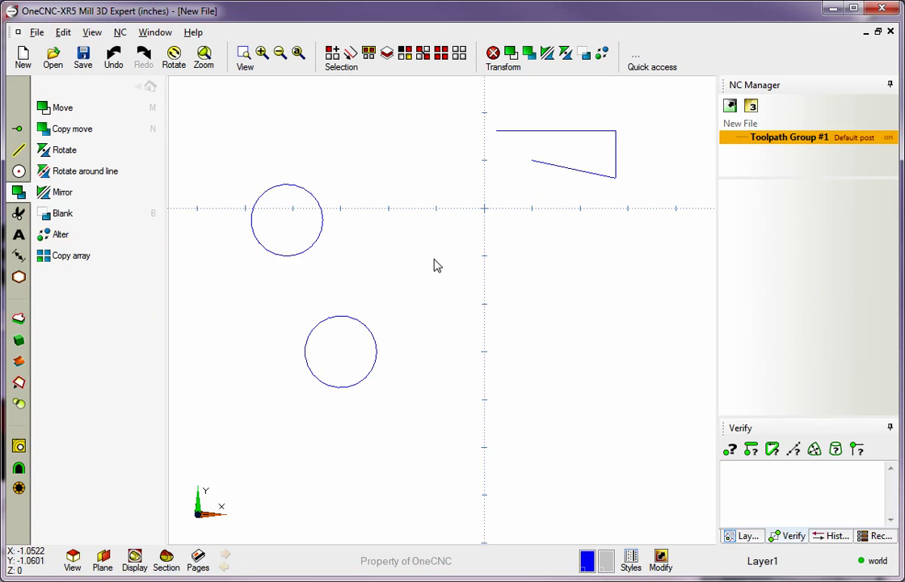
pyautogui.moveTo(435, 273); pyautogui.dragTo(426, 305, button='middle')
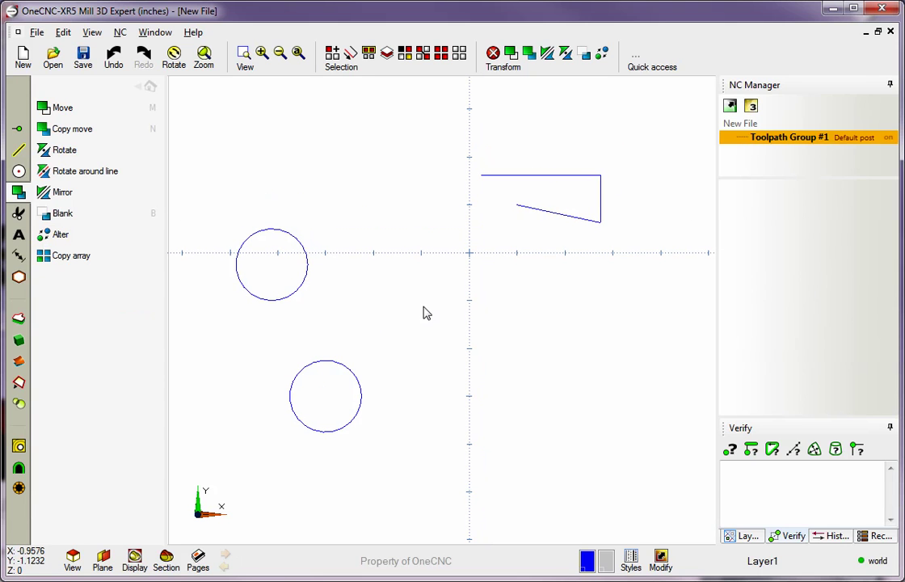
# Step: Return from the Transform panel to the main tool menu
pyautogui.click(150, 86)
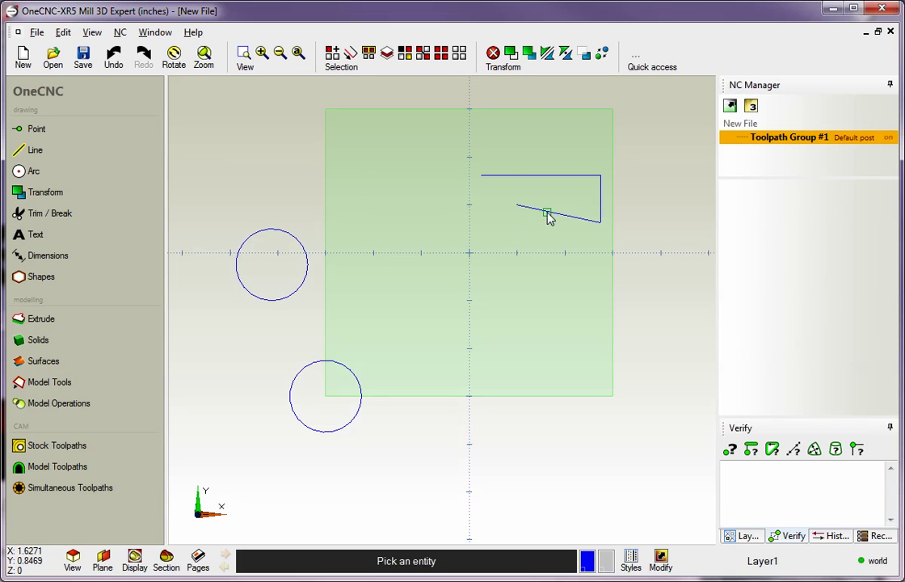
# Step: Colour the diagonal and top horizontal lines yellow-green through Modify
pyautogui.click(548, 212)
pyautogui.click(548, 175)
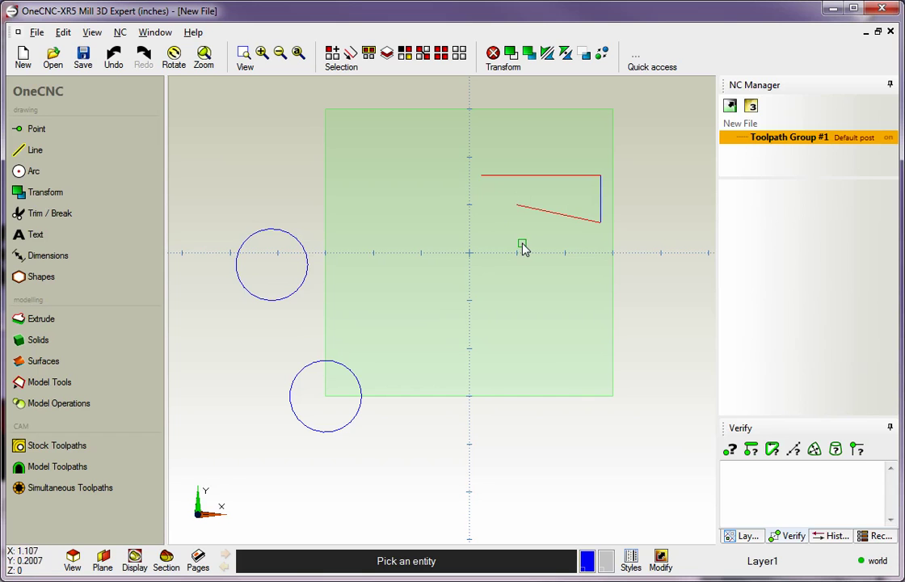
pyautogui.scroll(-1, 594, 404)
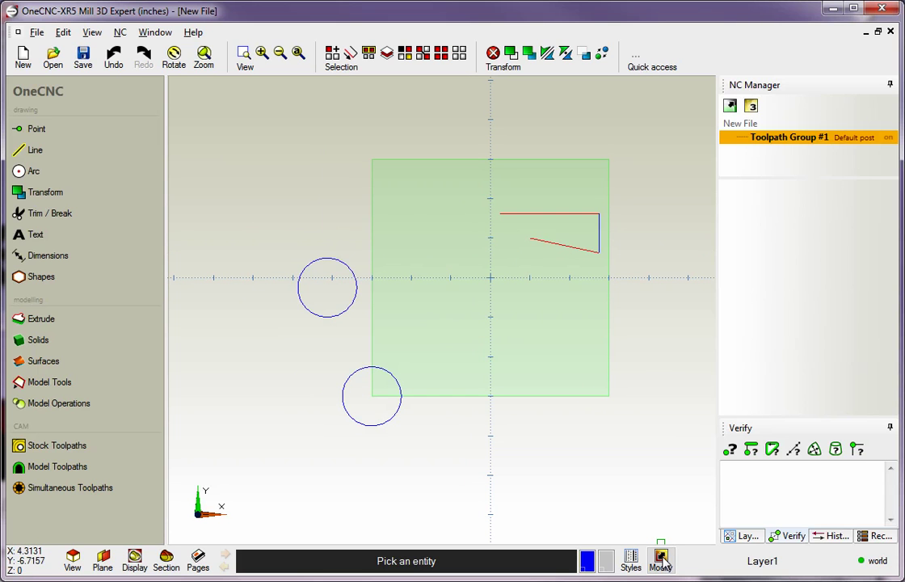
pyautogui.click(663, 560)
pyautogui.moveTo(203, 275)
pyautogui.mouseDown()
pyautogui.moveTo(251, 235)
pyautogui.moveTo(360, 101)
pyautogui.moveTo(356, 89)
pyautogui.mouseUp()
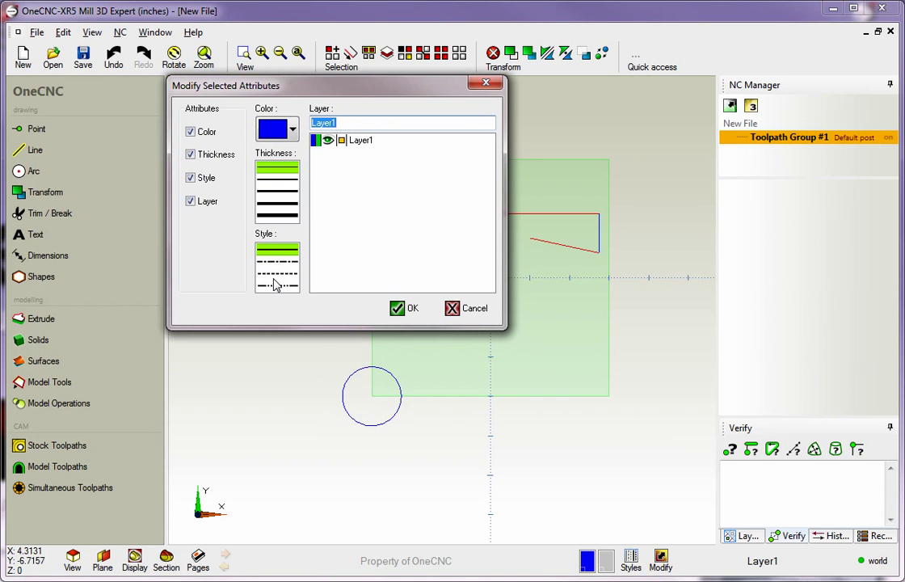
pyautogui.click(294, 131)
pyautogui.click(296, 203)
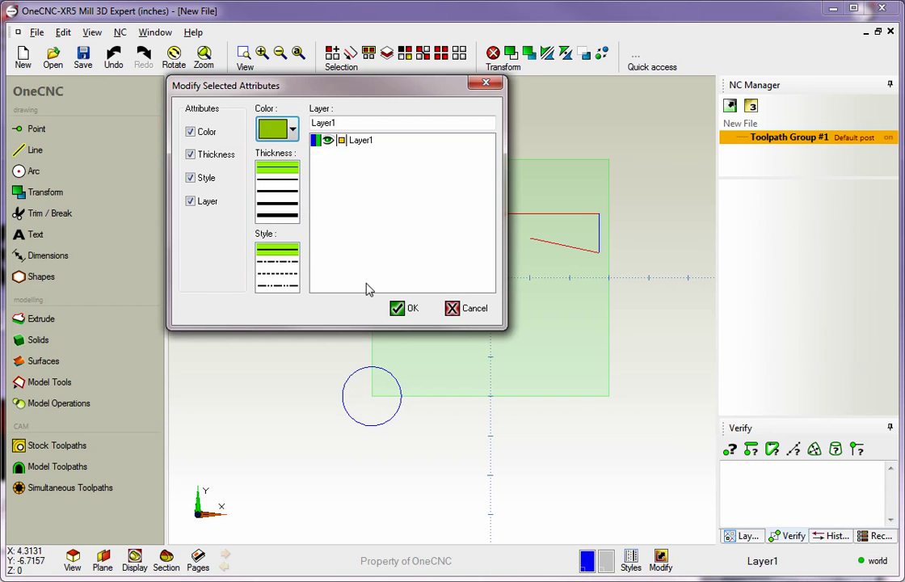
pyautogui.click(401, 308)
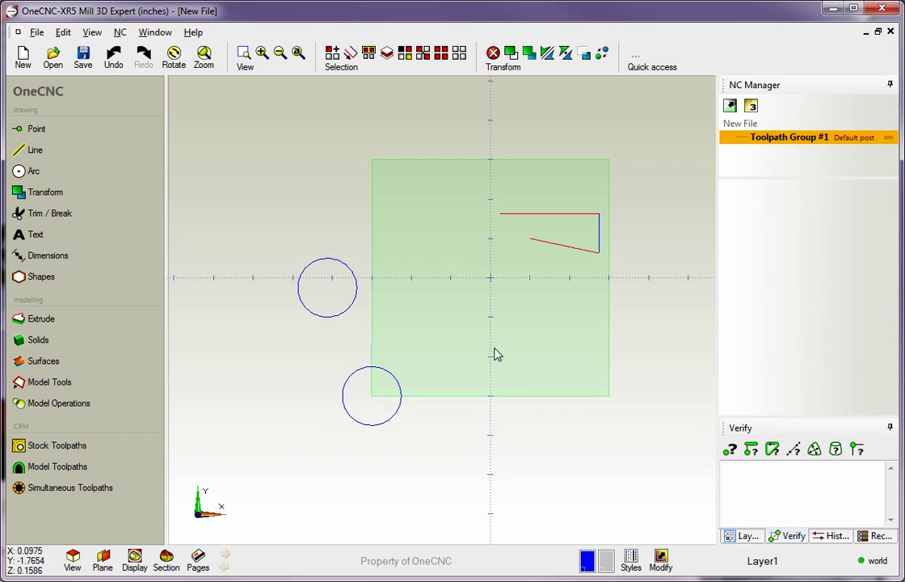
# Step: Clear the selection, then reselect the top horizontal and diagonal lines
pyautogui.click(462, 94)
pyautogui.moveTo(469, 190); pyautogui.dragTo(448, 192, button='middle')
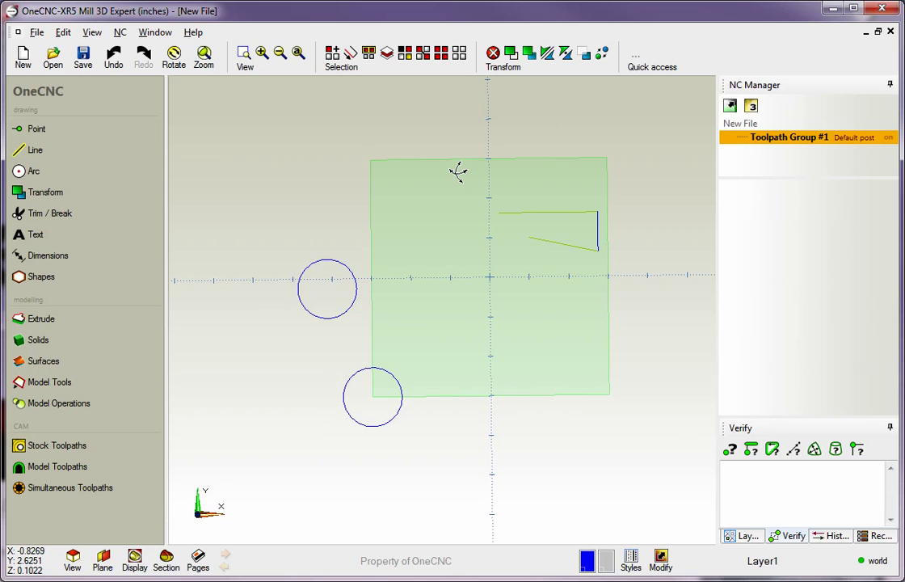
pyautogui.click(531, 214)
pyautogui.click(552, 243)
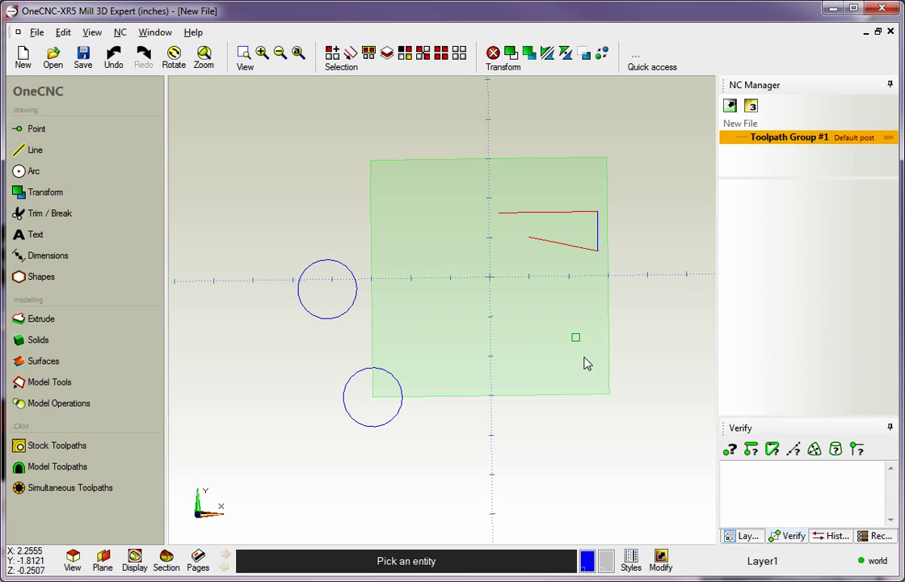
# Step: Make the selected lines purple, thick and dashed
pyautogui.click(660, 556)
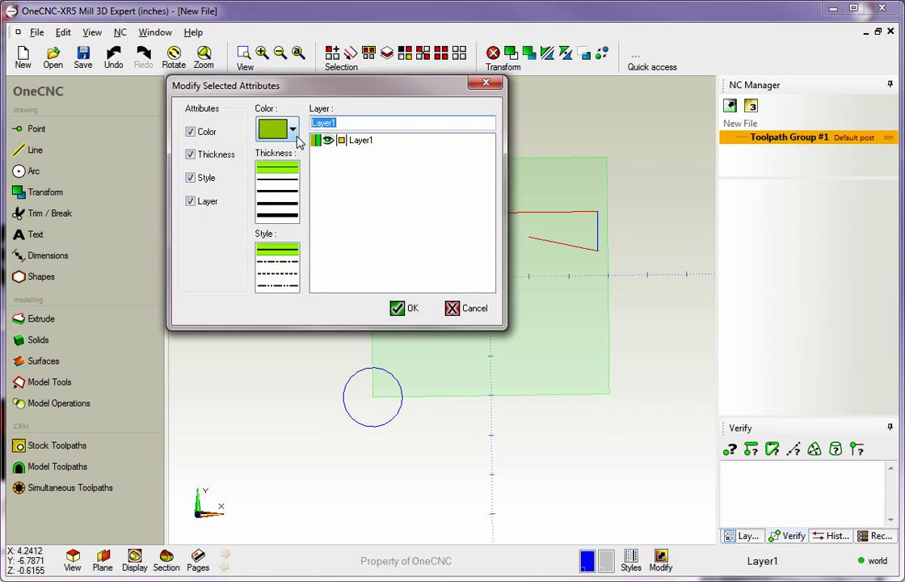
pyautogui.click(296, 134)
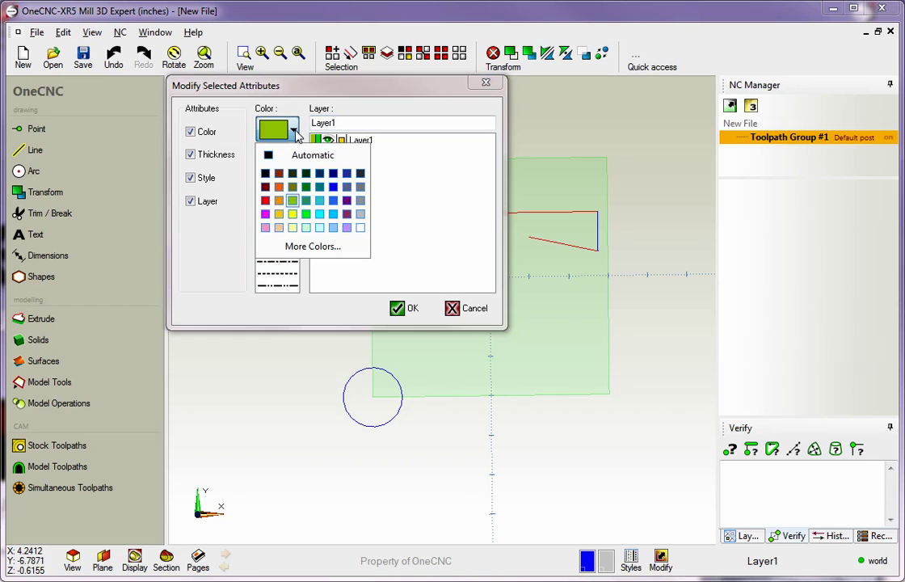
pyautogui.click(348, 201)
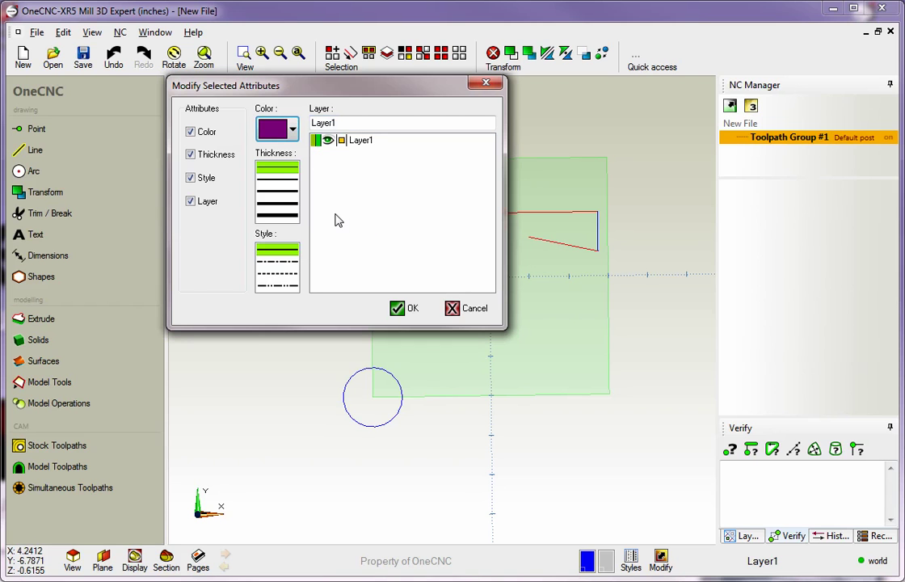
pyautogui.click(279, 209)
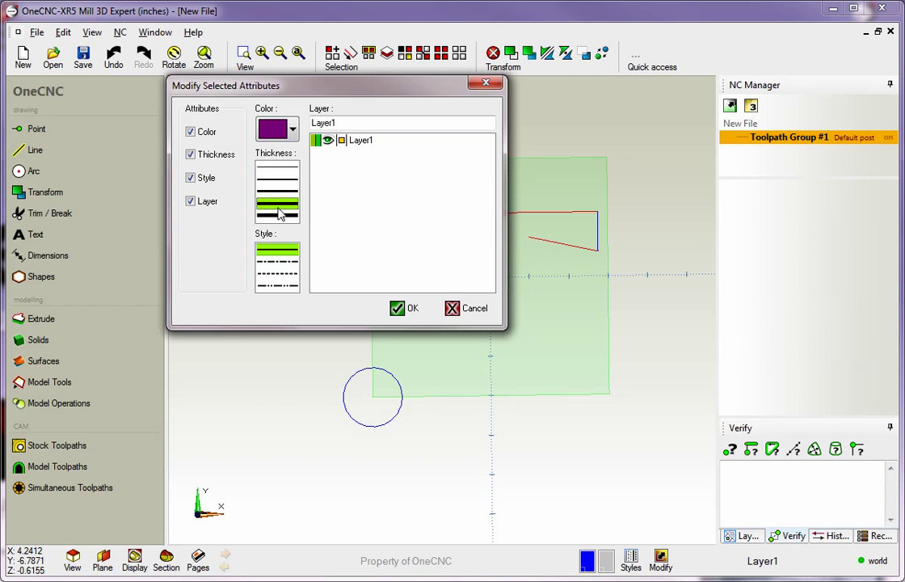
pyautogui.click(282, 262)
pyautogui.click(283, 274)
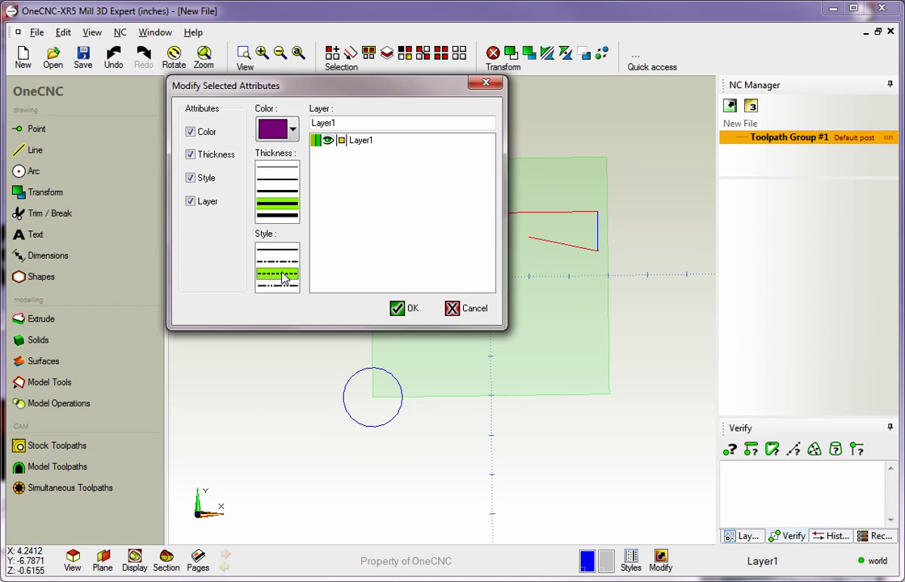
pyautogui.click(401, 308)
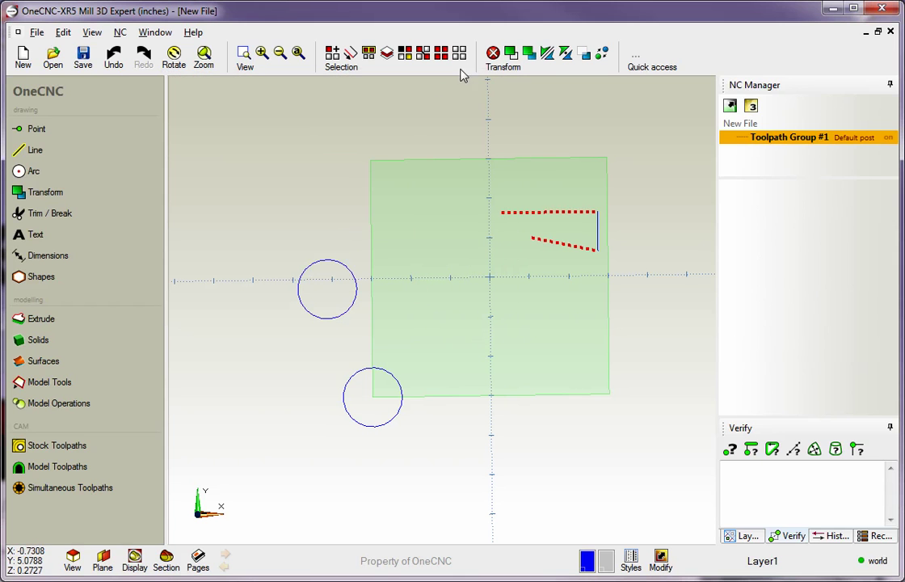
# Step: Make the dashed lines thin, solid and navy, and move them to a new 'Lines' layer
pyautogui.moveTo(461, 275)
pyautogui.mouseDown(button='middle')
pyautogui.moveTo(445, 184)
pyautogui.moveTo(391, 249)
pyautogui.moveTo(515, 243)
pyautogui.moveTo(489, 270)
pyautogui.mouseUp(button='middle')
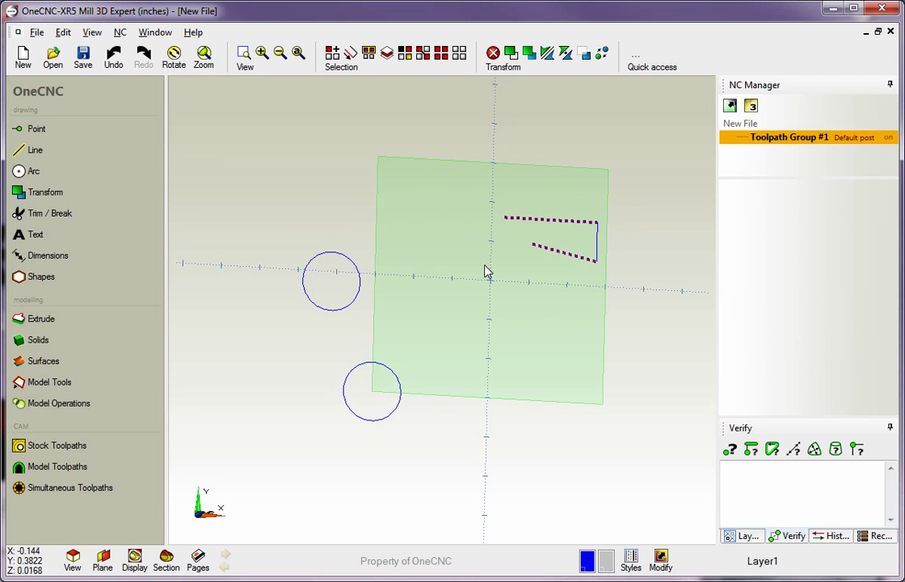
pyautogui.click(432, 176)
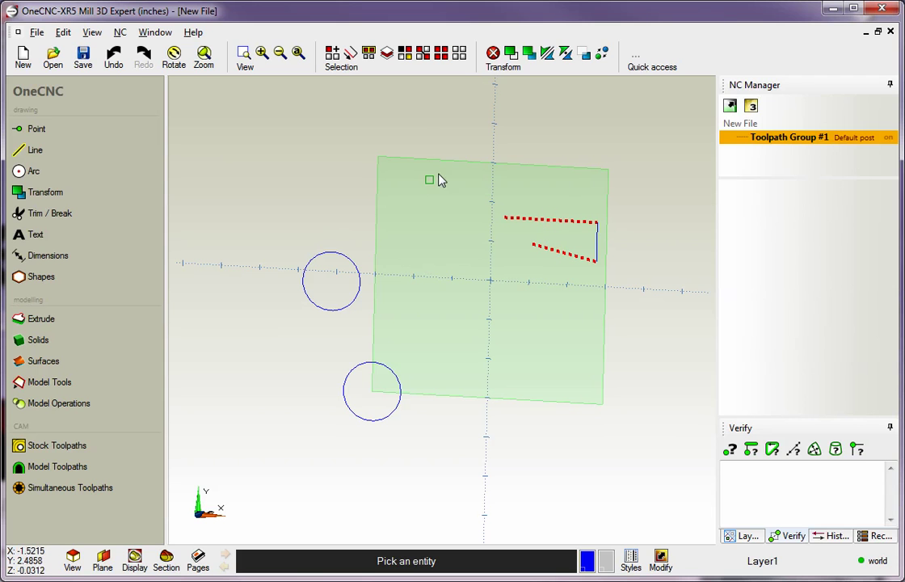
pyautogui.click(659, 560)
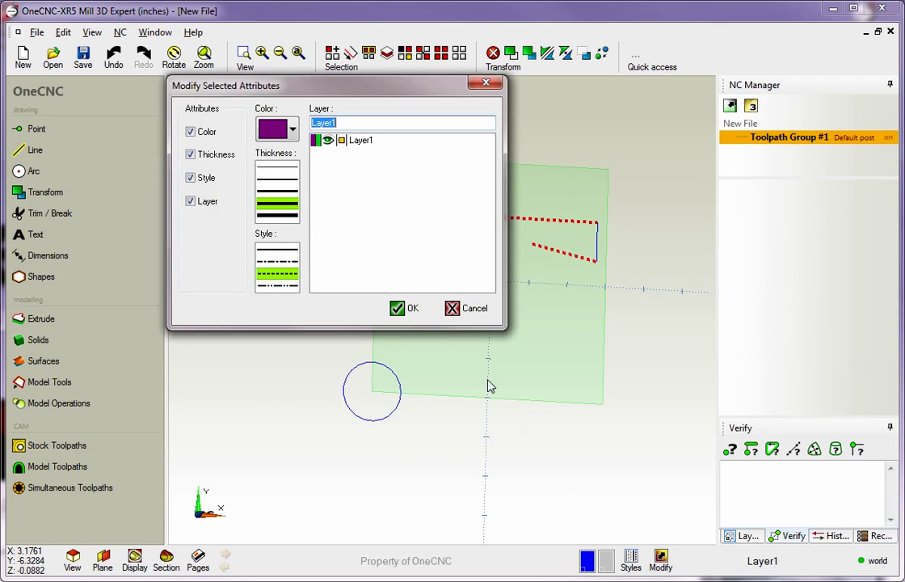
pyautogui.click(279, 169)
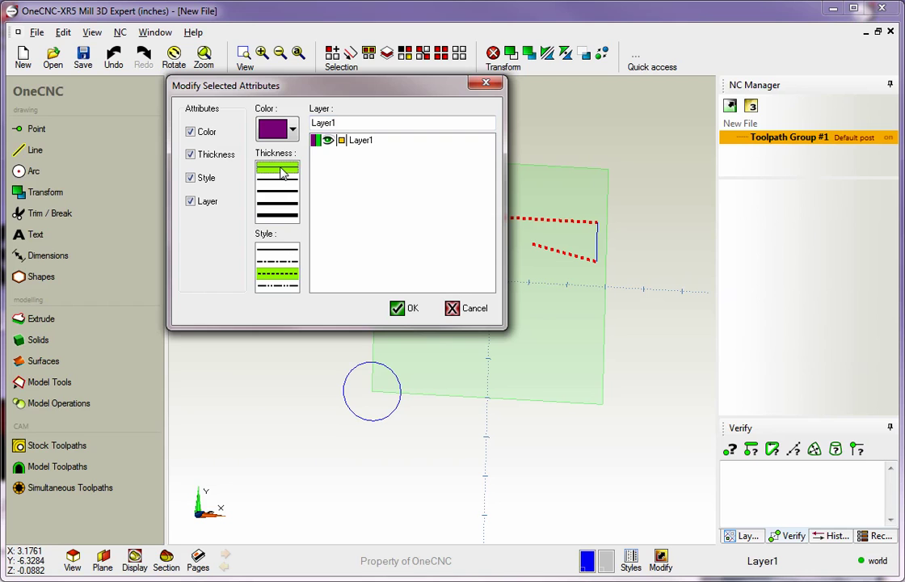
pyautogui.click(280, 251)
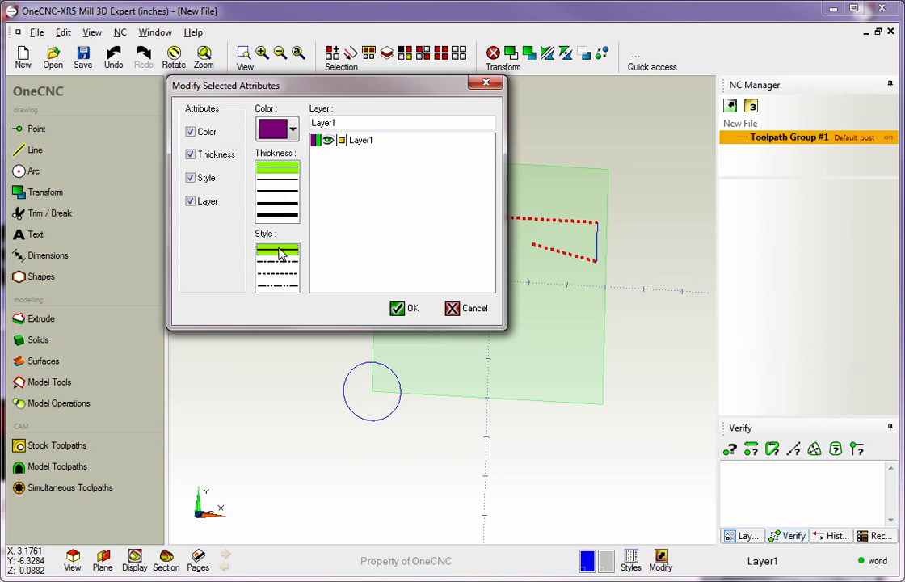
pyautogui.click(292, 134)
pyautogui.click(327, 173)
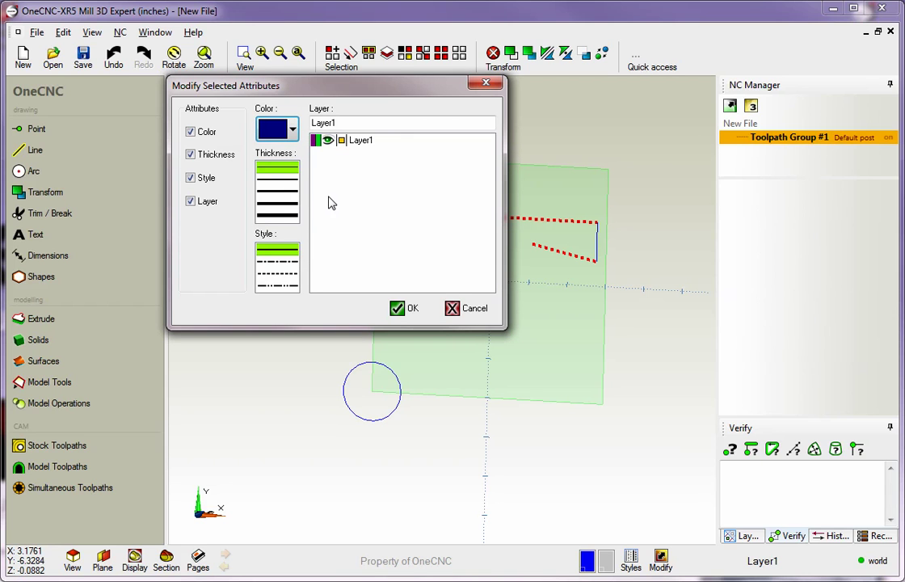
pyautogui.doubleClick(345, 122)
pyautogui.write('Lines')
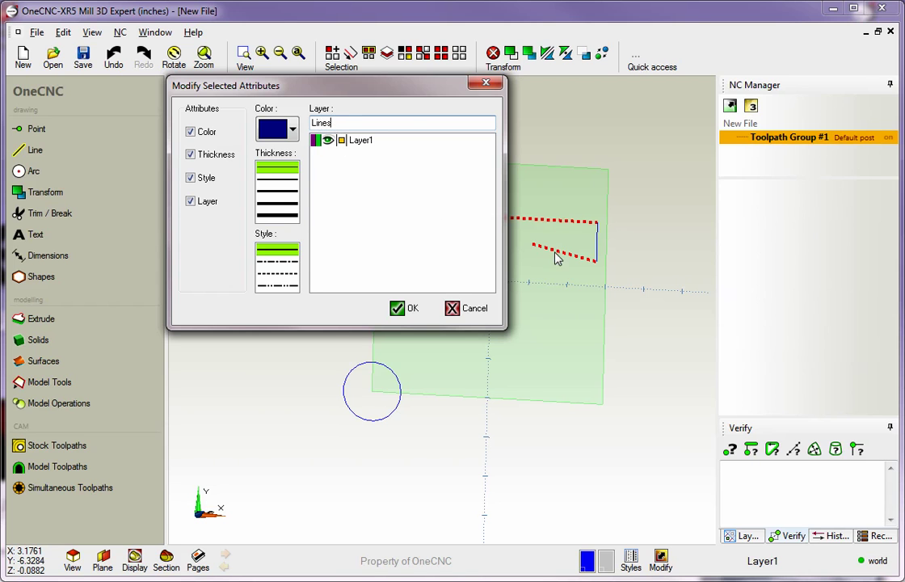
pyautogui.click(402, 310)
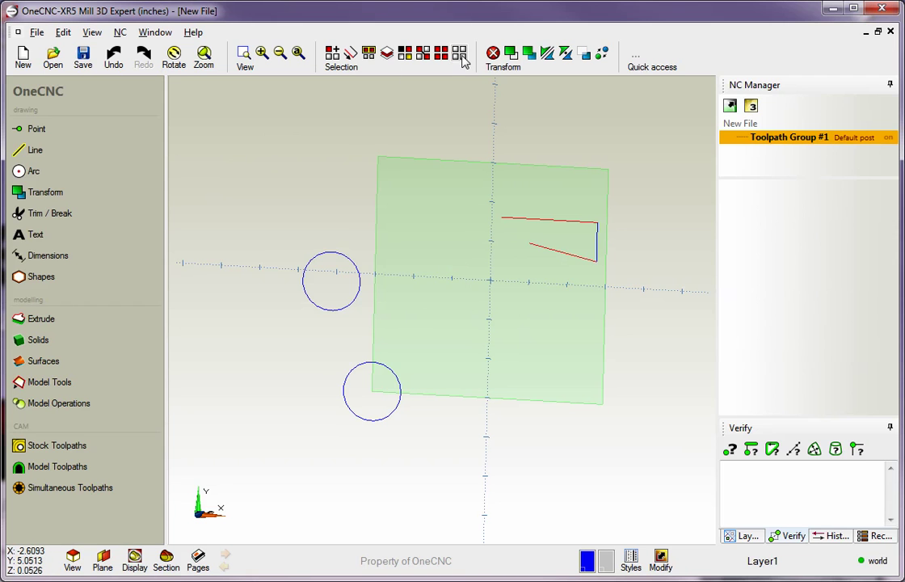
# Step: Enlarge the side panel, show the Layers list, and toggle the Lines layer's visibility off and on
pyautogui.moveTo(469, 202)
pyautogui.mouseDown(button='middle')
pyautogui.moveTo(388, 201)
pyautogui.moveTo(428, 178)
pyautogui.mouseUp(button='middle')
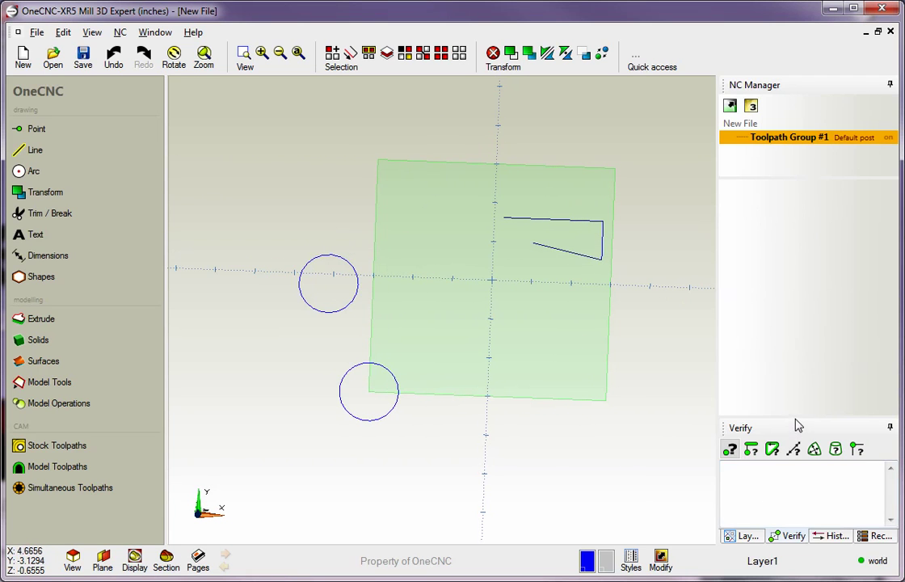
pyautogui.moveTo(796, 416); pyautogui.dragTo(800, 366)
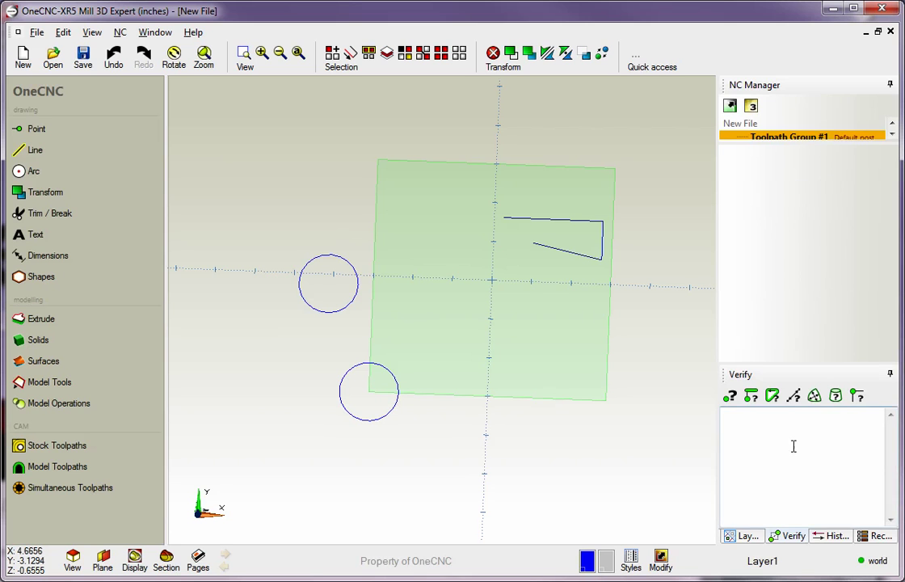
pyautogui.click(748, 536)
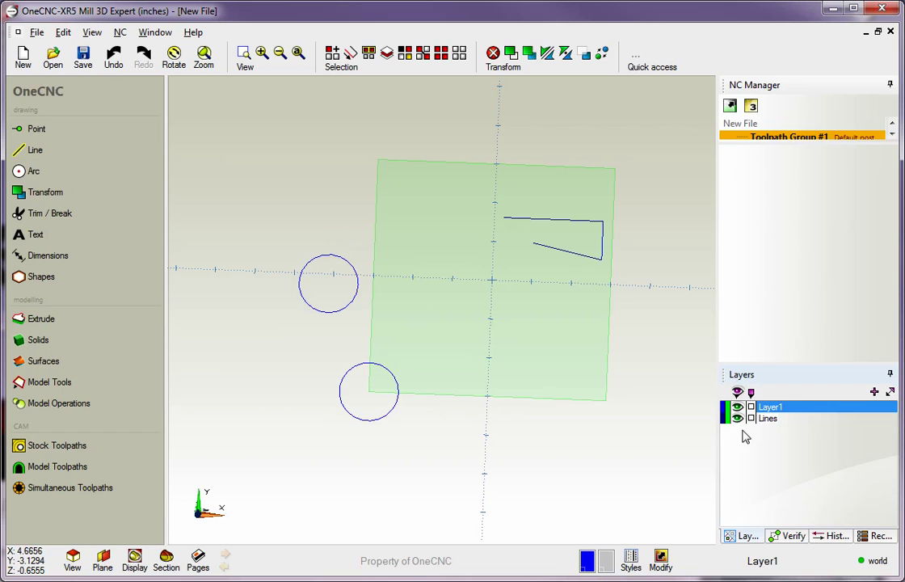
pyautogui.click(738, 419)
pyautogui.click(738, 419)
pyautogui.click(739, 419)
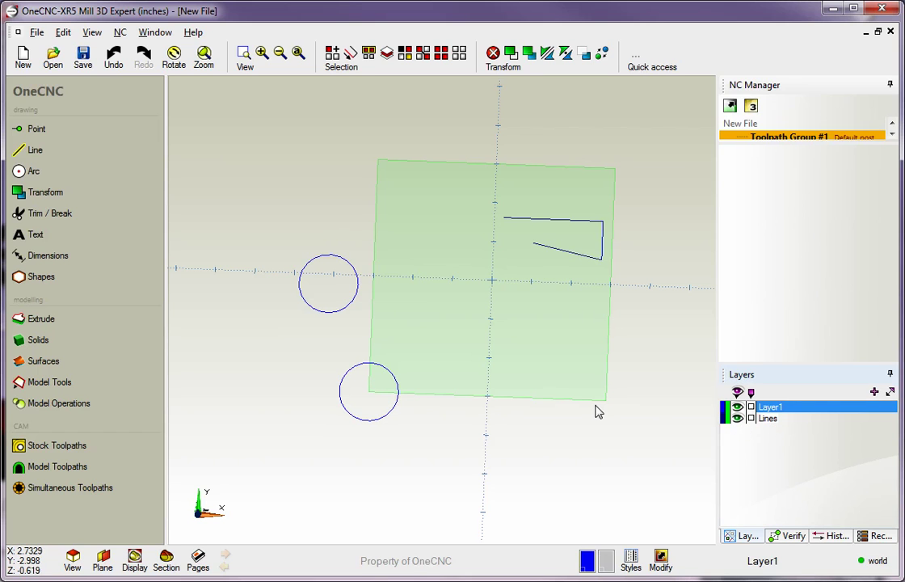
# Step: Tilt the view and select all sketched circles and lines with Ctrl+A for deletion
pyautogui.moveTo(599, 410)
pyautogui.mouseDown(button='middle')
pyautogui.moveTo(572, 358)
pyautogui.moveTo(553, 366)
pyautogui.mouseUp(button='middle')
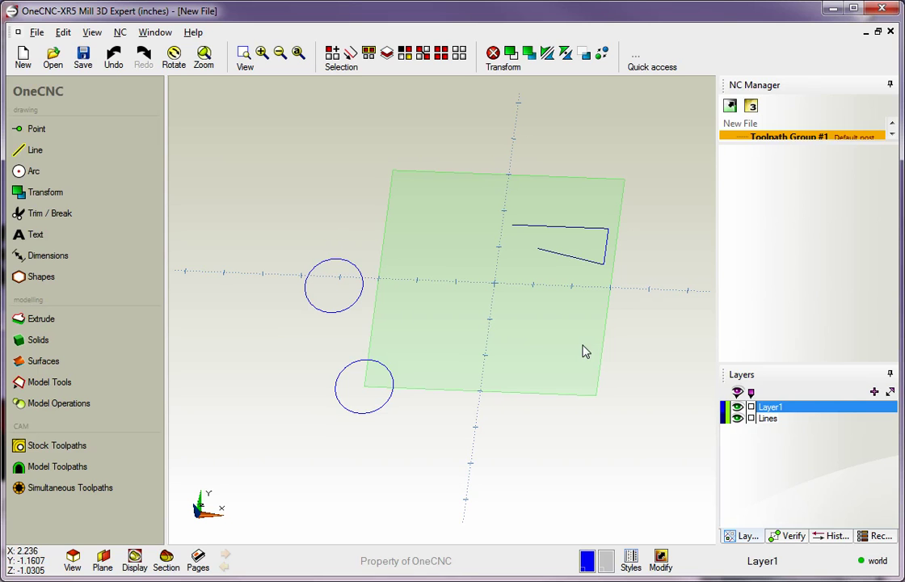
pyautogui.moveTo(579, 342); pyautogui.dragTo(568, 342, button='middle')
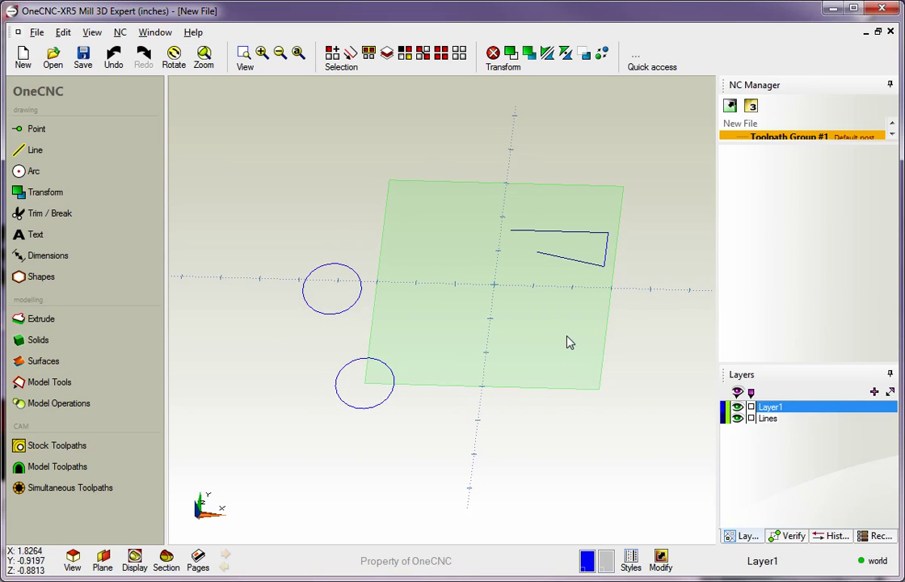
pyautogui.hotkey('ctrl', 'a')
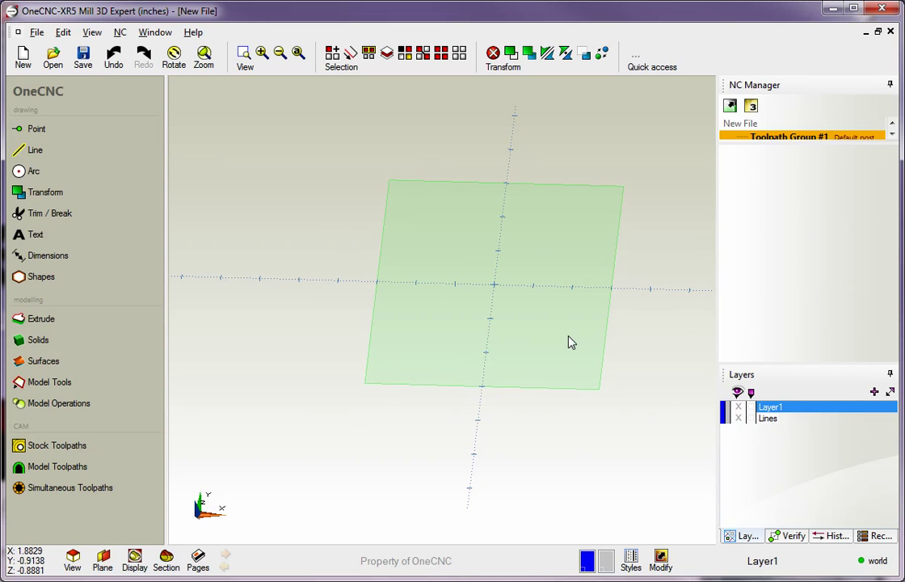